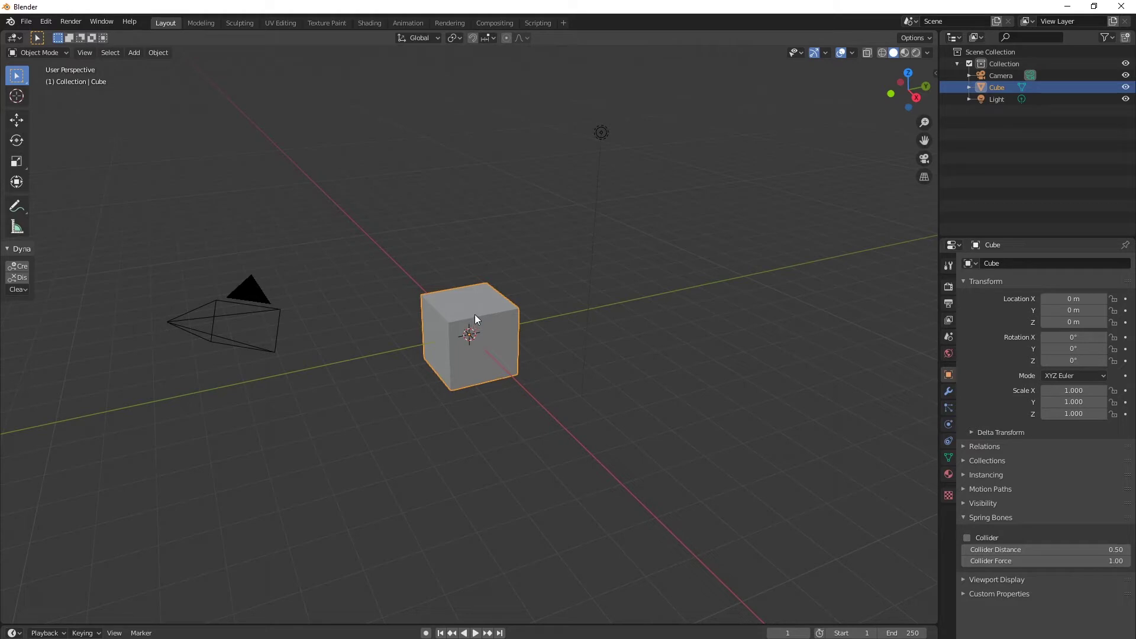
Delete the default cube and add a text object to the scene
{"action": "key", "text": "x"}
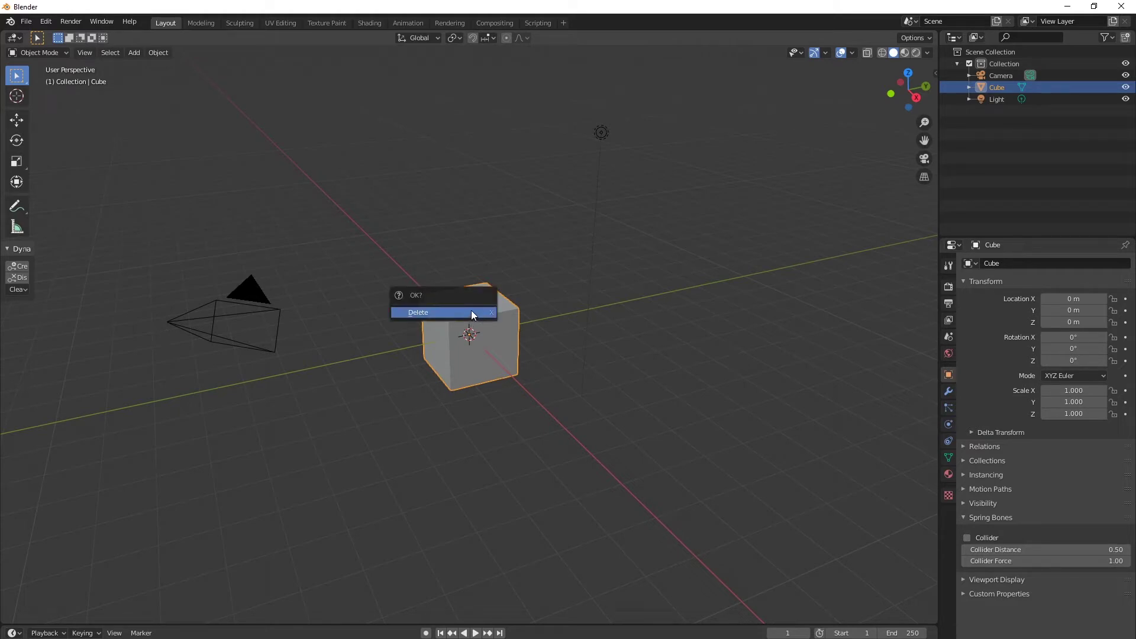
{"action": "left_click", "coordinate": [470, 312]}
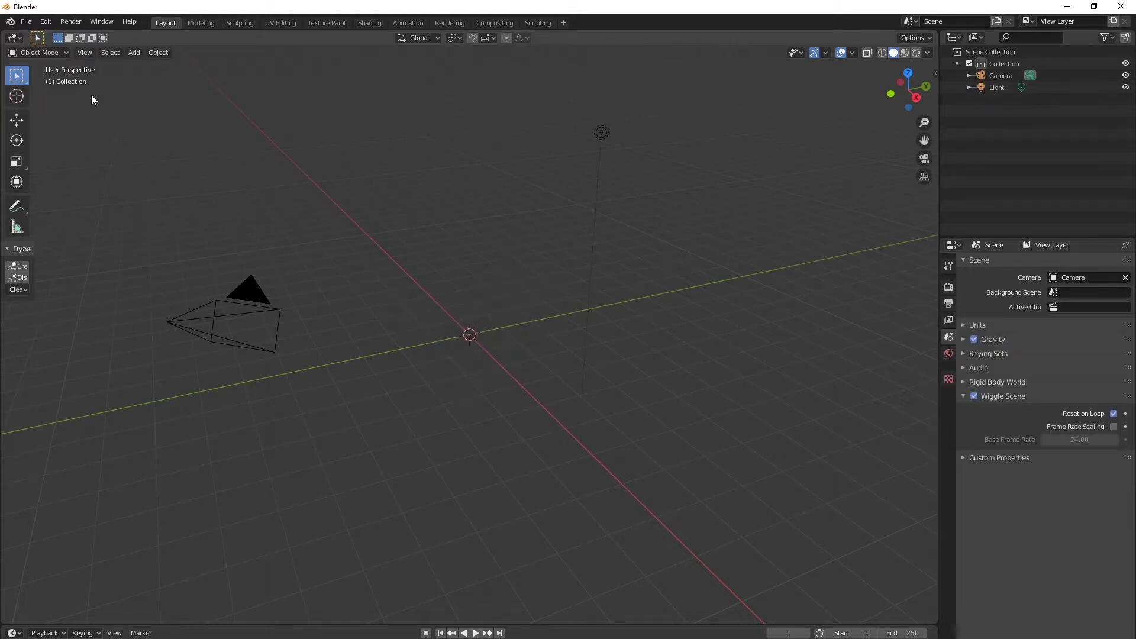
{"action": "key", "text": "shift+a"}
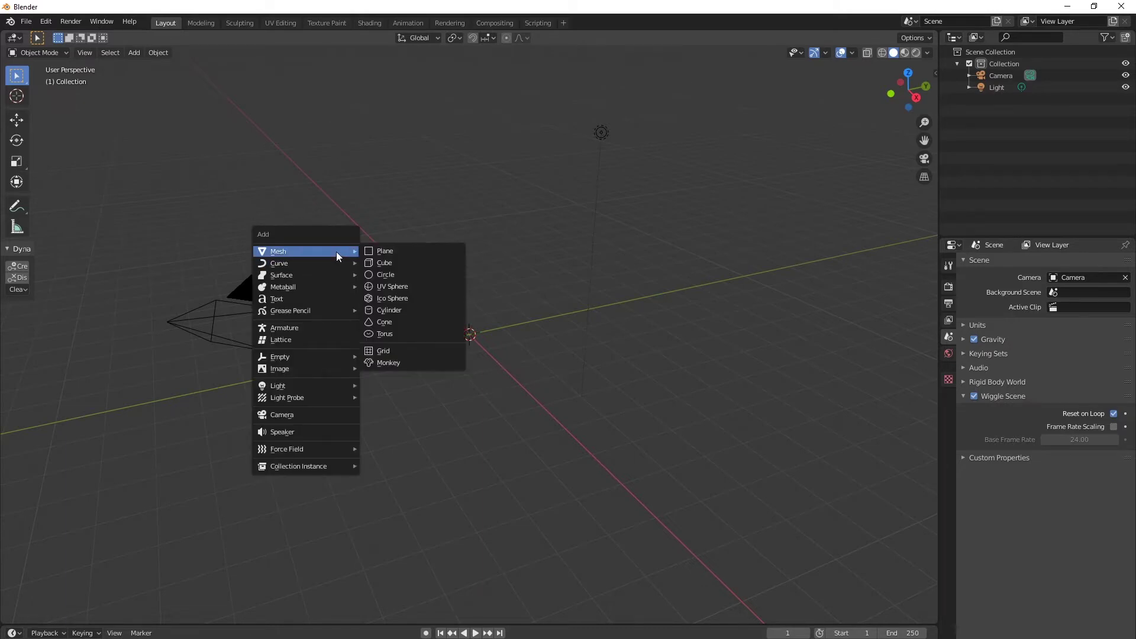
{"action": "left_click", "coordinate": [287, 302]}
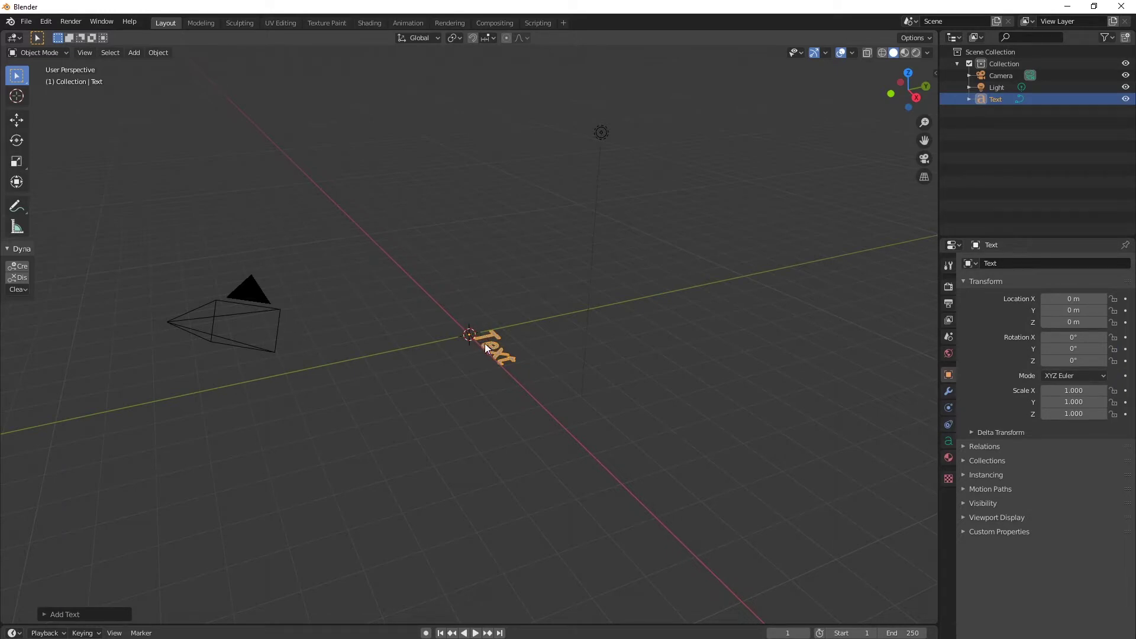
Enter Edit Mode on the text object and replace its wording with PENNRIDGE
{"action": "left_click", "coordinate": [50, 52]}
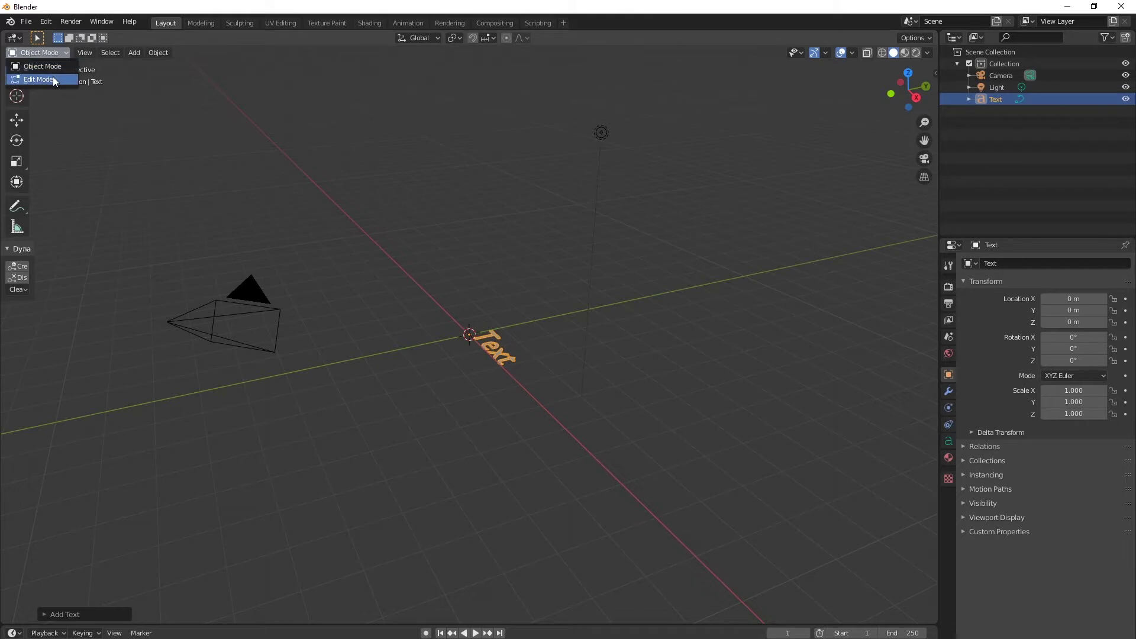
{"action": "left_click", "coordinate": [52, 77]}
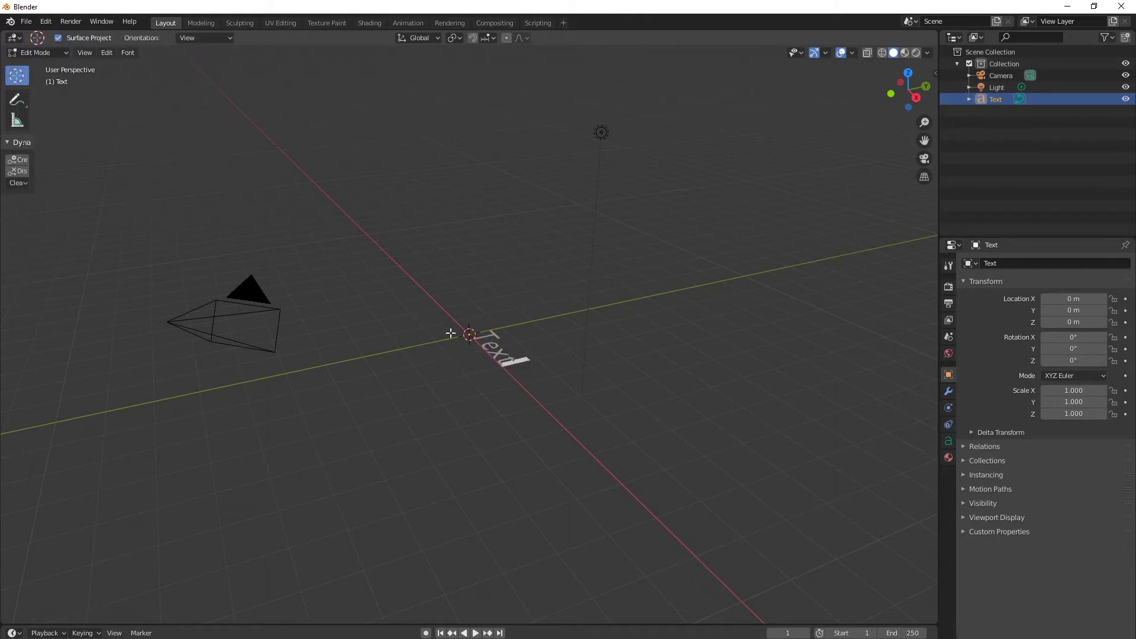
{"action": "middle_click_drag", "start_coordinate": [419, 247], "coordinate": [622, 224]}
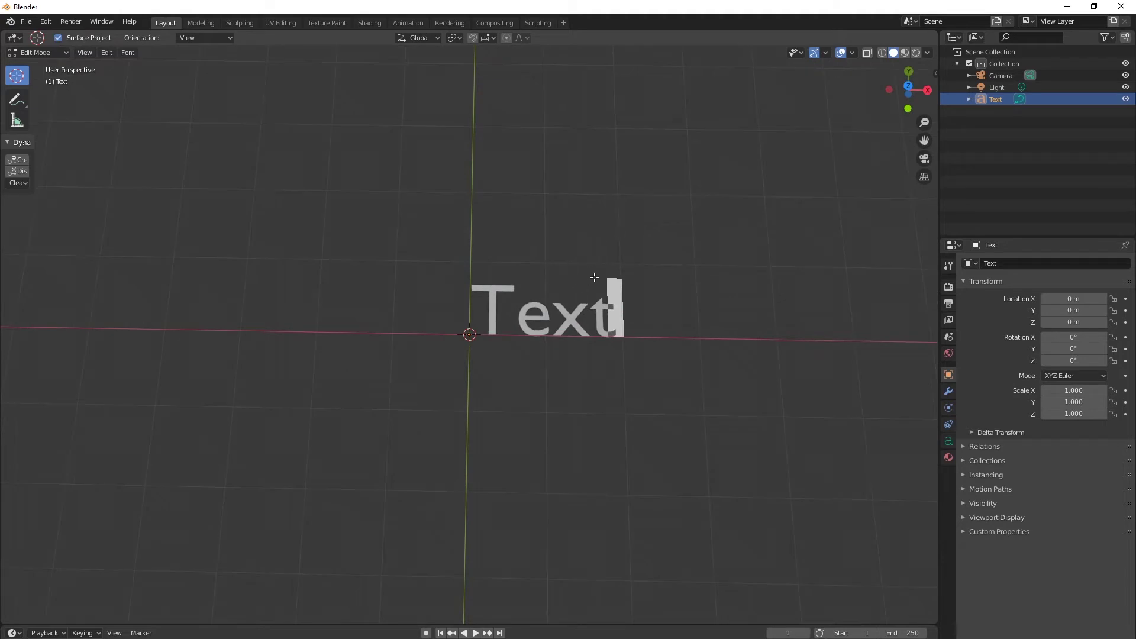
{"action": "key", "text": "BackSpace"}
{"action": "key", "text": "BackSpace"}
{"action": "key", "text": "BackSpace"}
{"action": "key", "text": "BackSpace"}
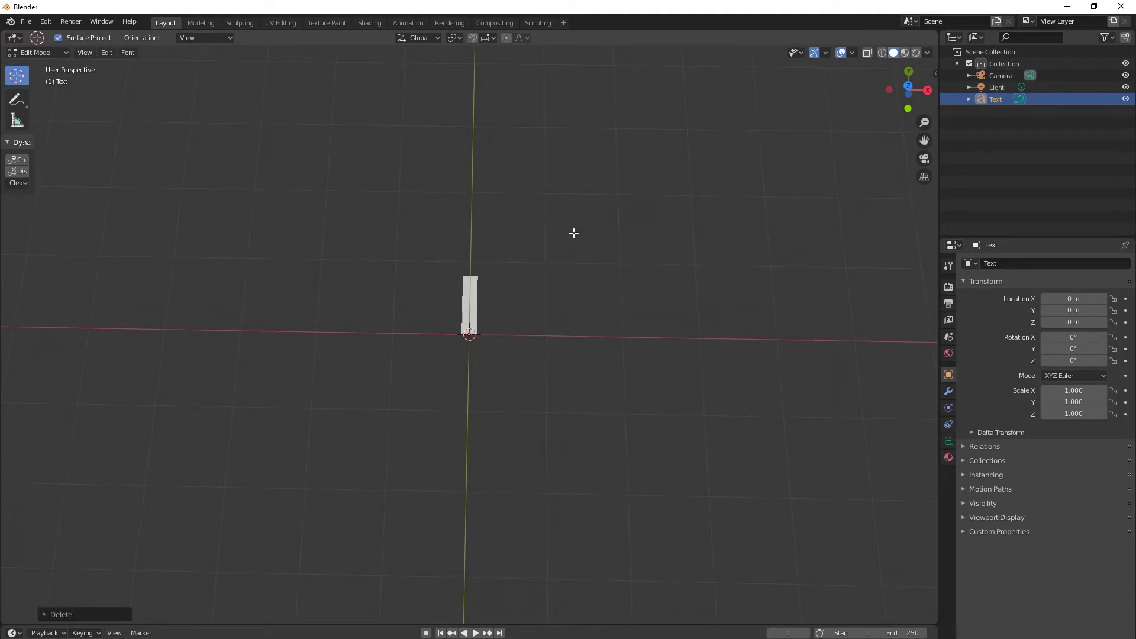
{"action": "type", "text": "PENNRI"}
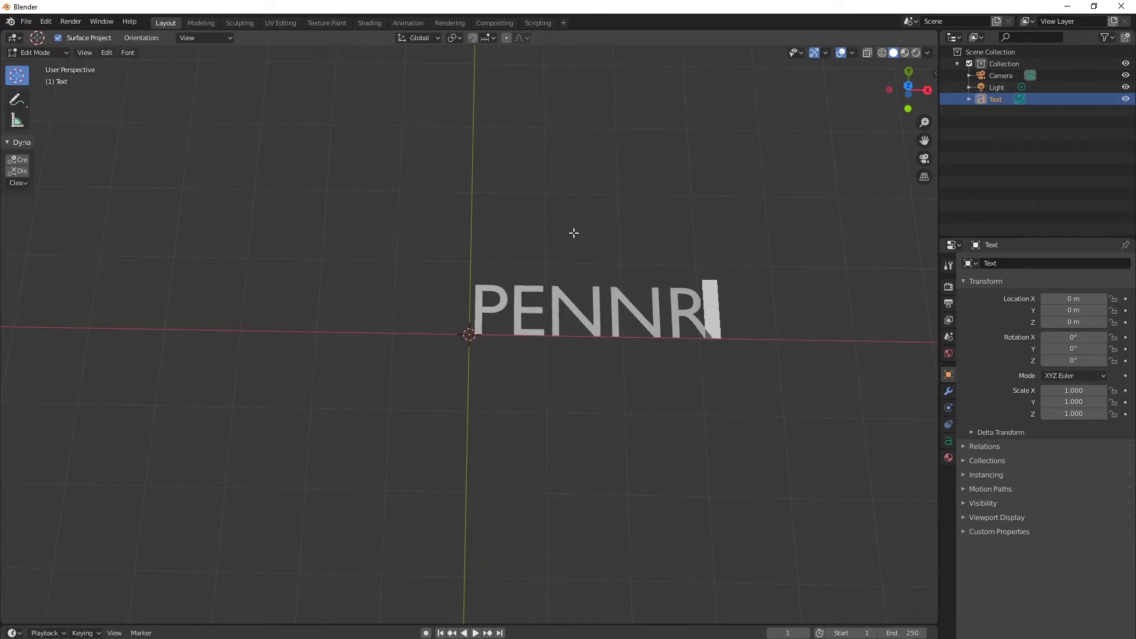
{"action": "type", "text": "DGE"}
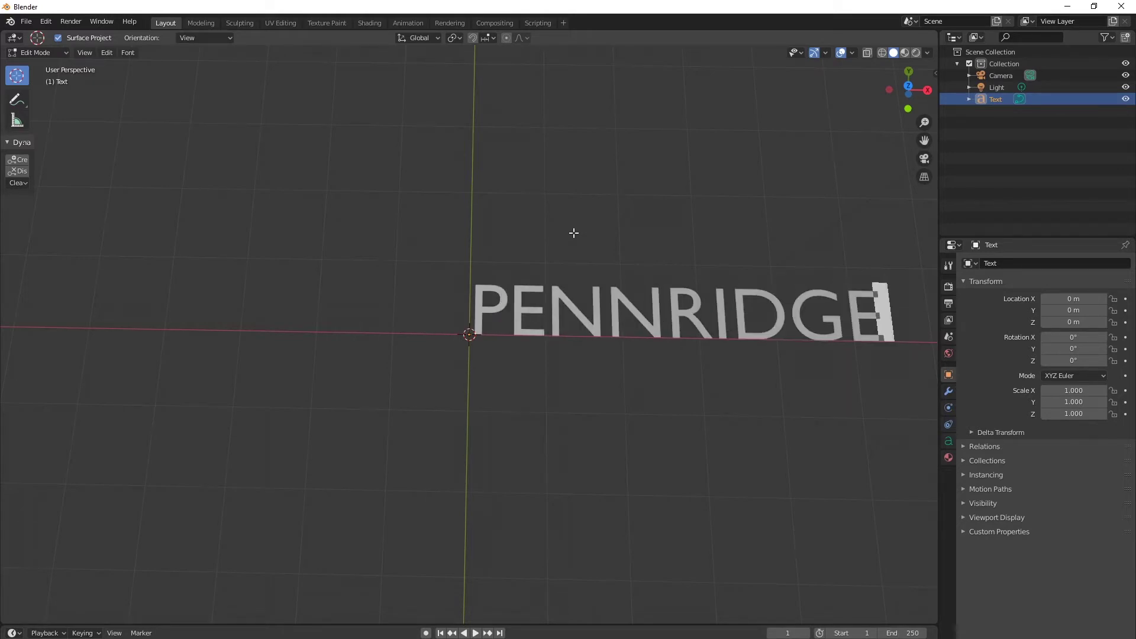
{"action": "middle_click_drag", "start_coordinate": [524, 236], "coordinate": [524, 264]}
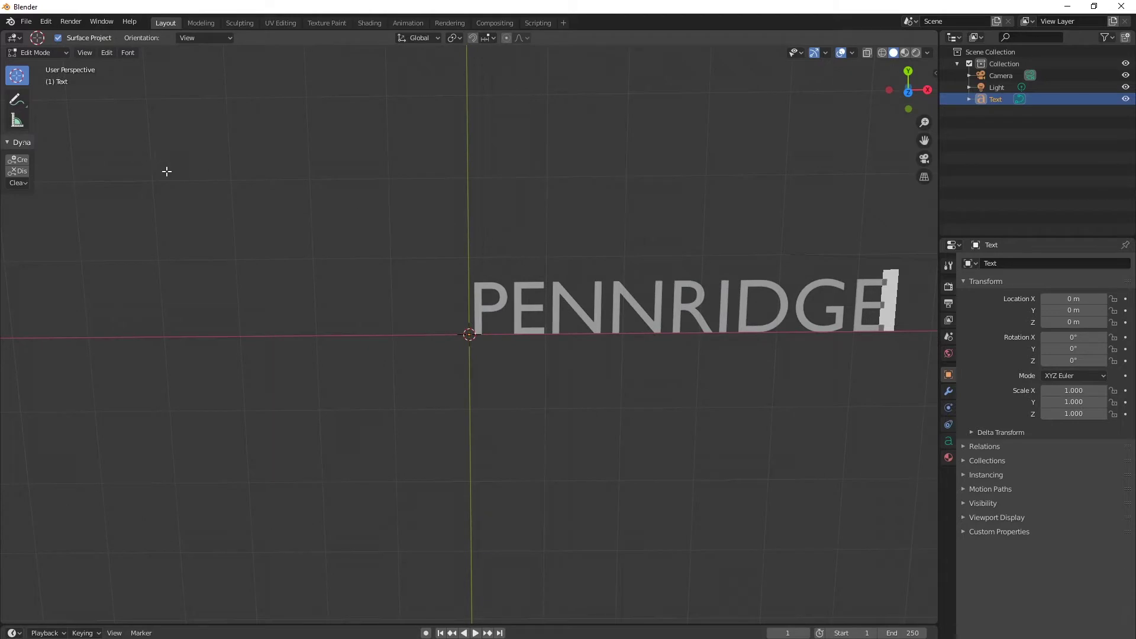
Open the font file browser for the text's Regular font from its object data font settings
{"action": "left_click", "coordinate": [947, 443]}
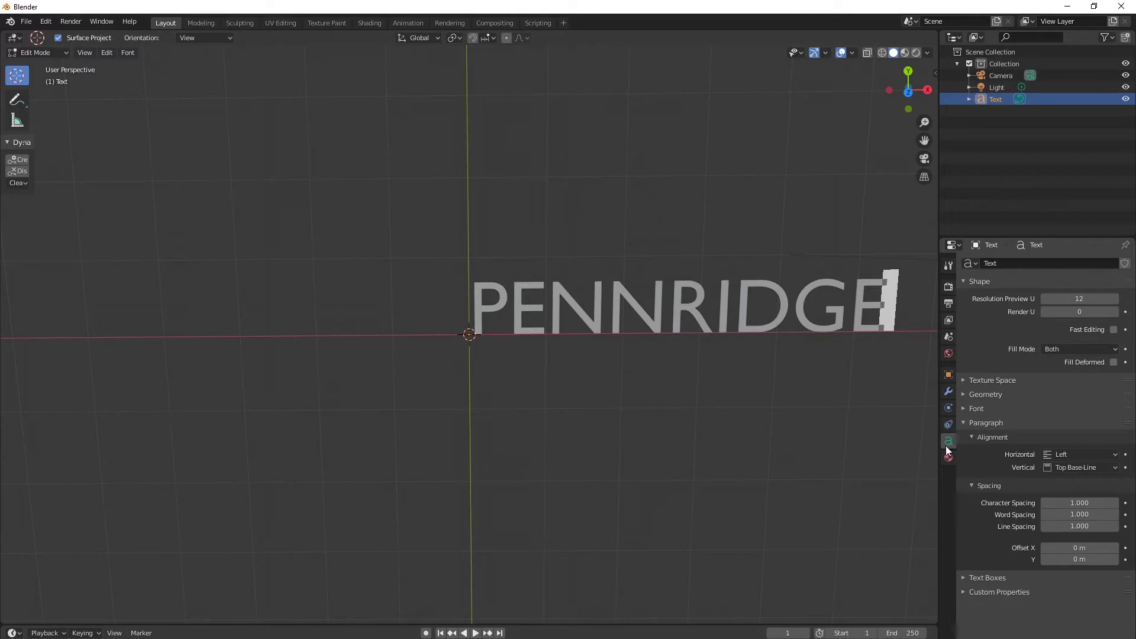
{"action": "middle_click_drag", "start_coordinate": [852, 265], "coordinate": [834, 489], "text": "shift"}
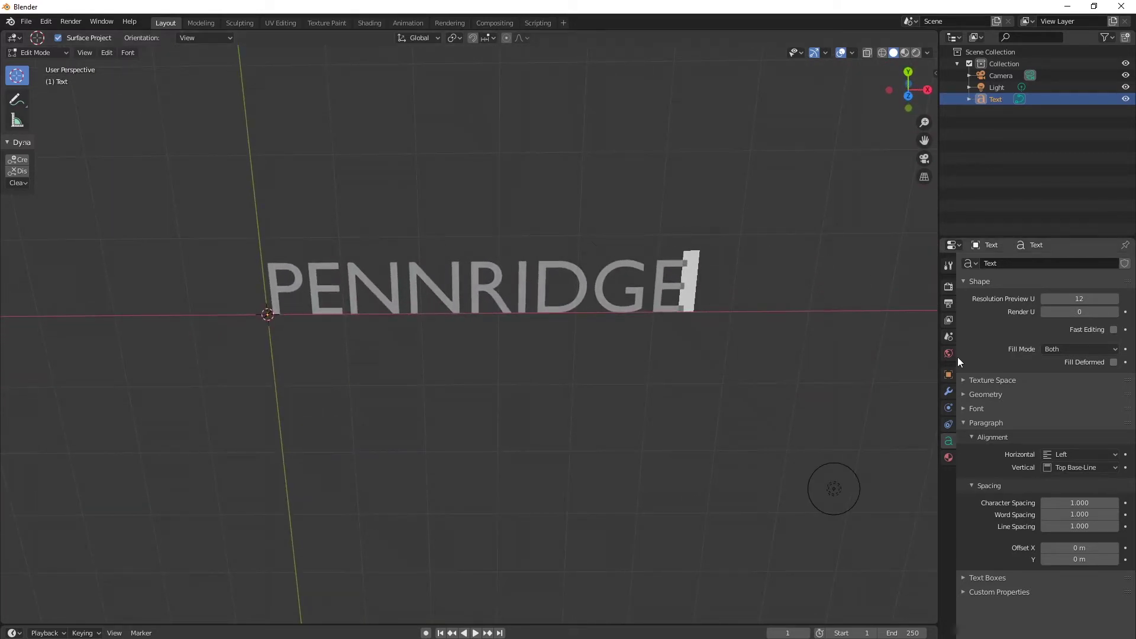
{"action": "left_click", "coordinate": [964, 409]}
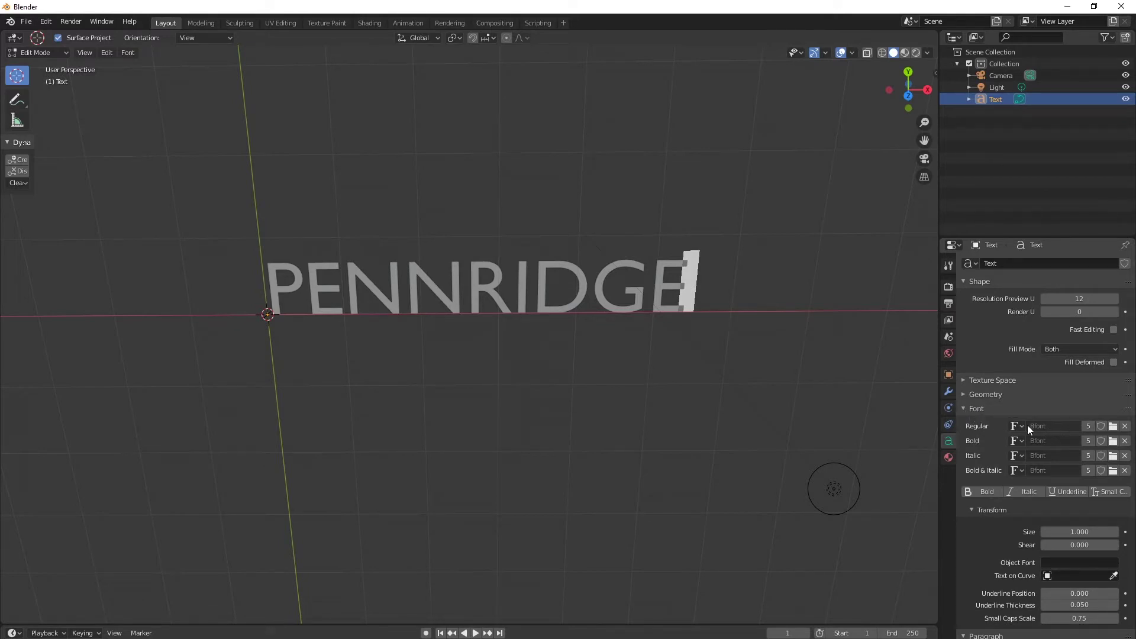
{"action": "left_click", "coordinate": [1113, 427]}
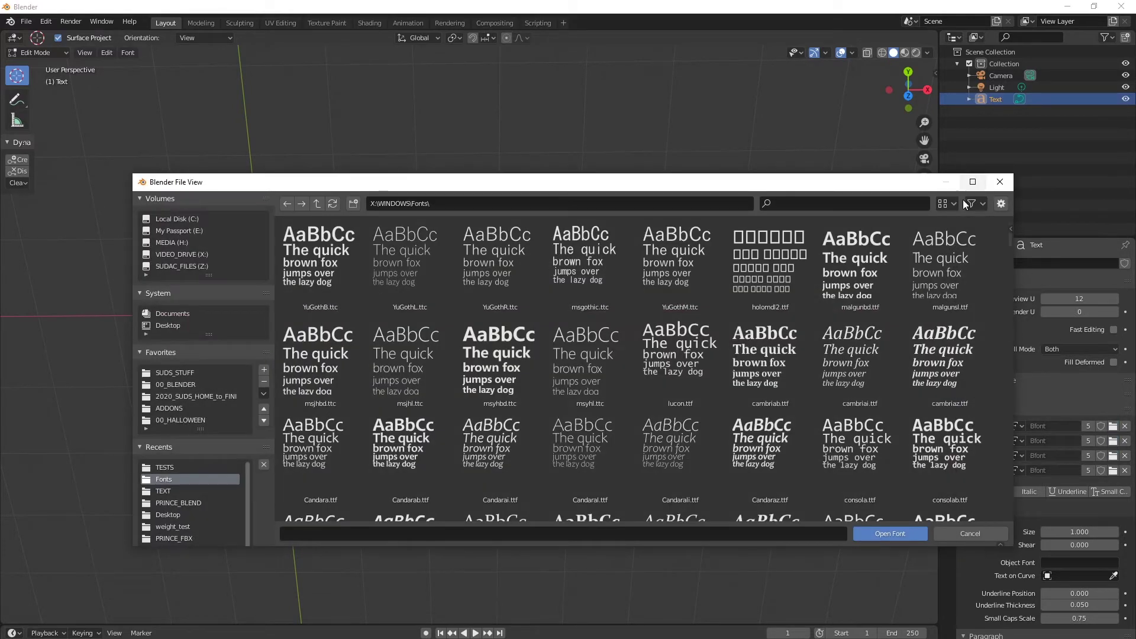
{"action": "left_click_drag", "start_coordinate": [473, 182], "coordinate": [408, 147]}
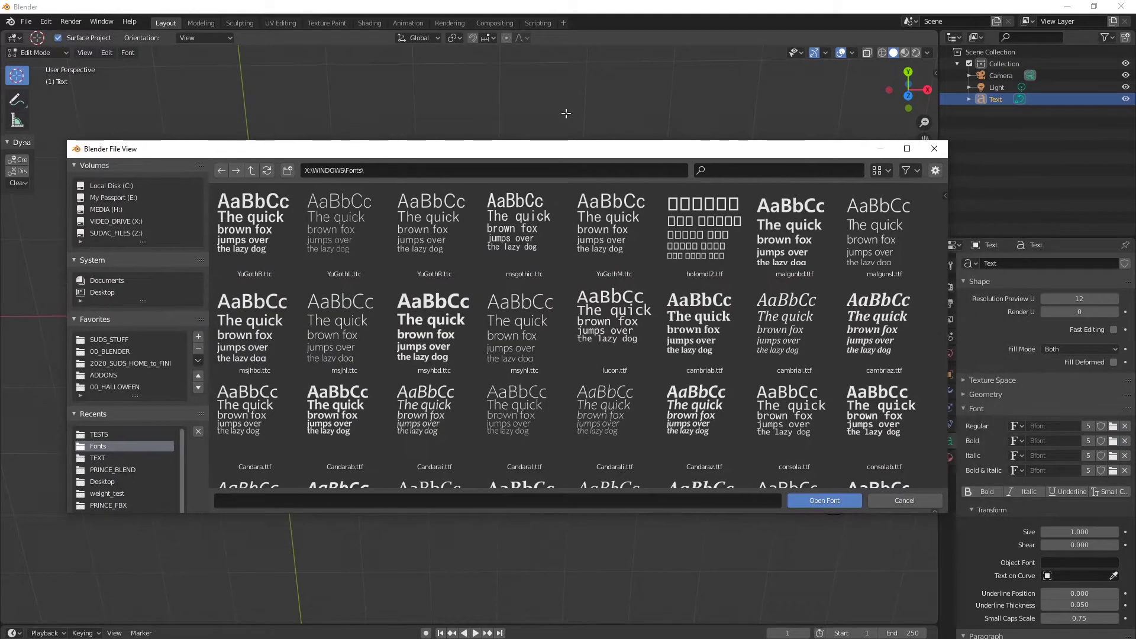
Show the font files as a vertical list, and return the display to thumbnails
{"action": "left_click", "coordinate": [881, 171]}
{"action": "left_click", "coordinate": [865, 211]}
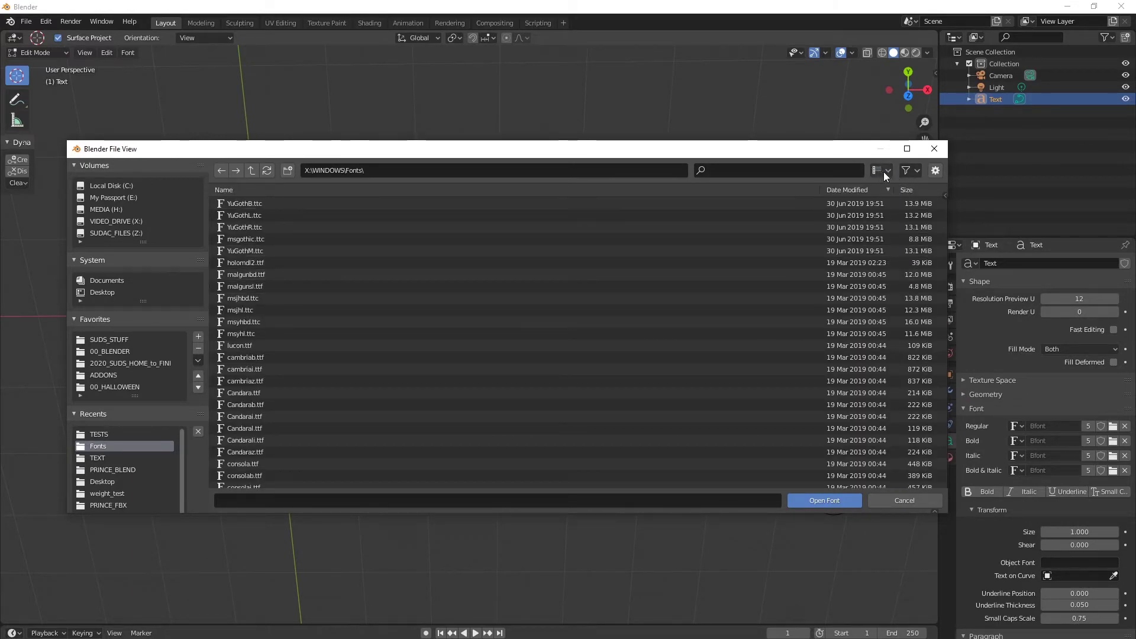
{"action": "left_click", "coordinate": [889, 171]}
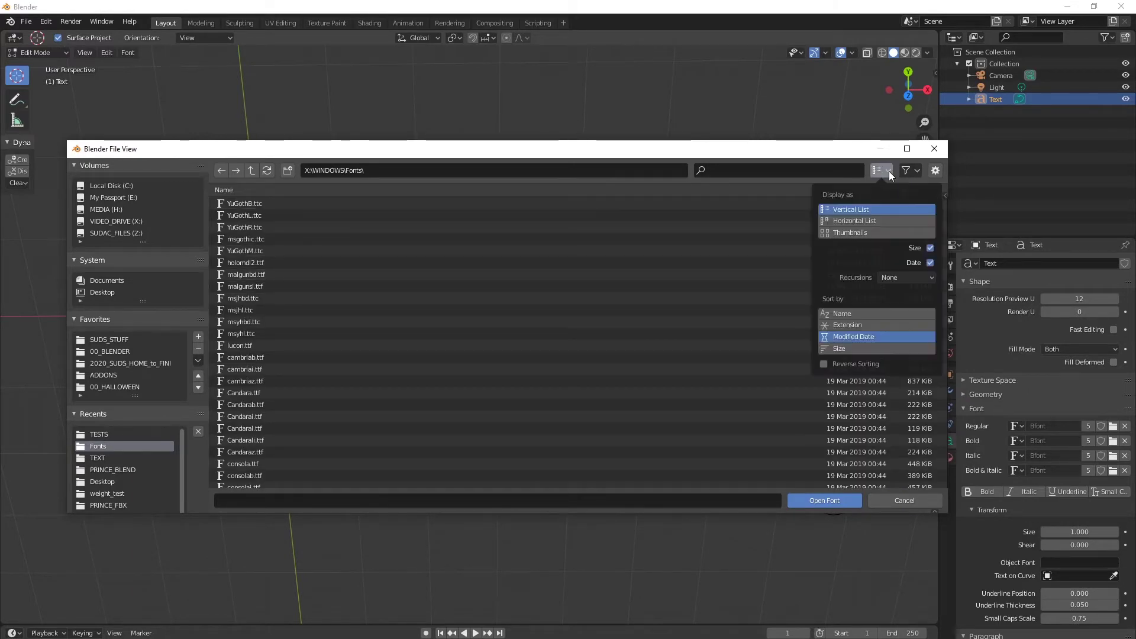
{"action": "left_click", "coordinate": [852, 232]}
{"action": "left_click_drag", "start_coordinate": [749, 147], "coordinate": [754, 123]}
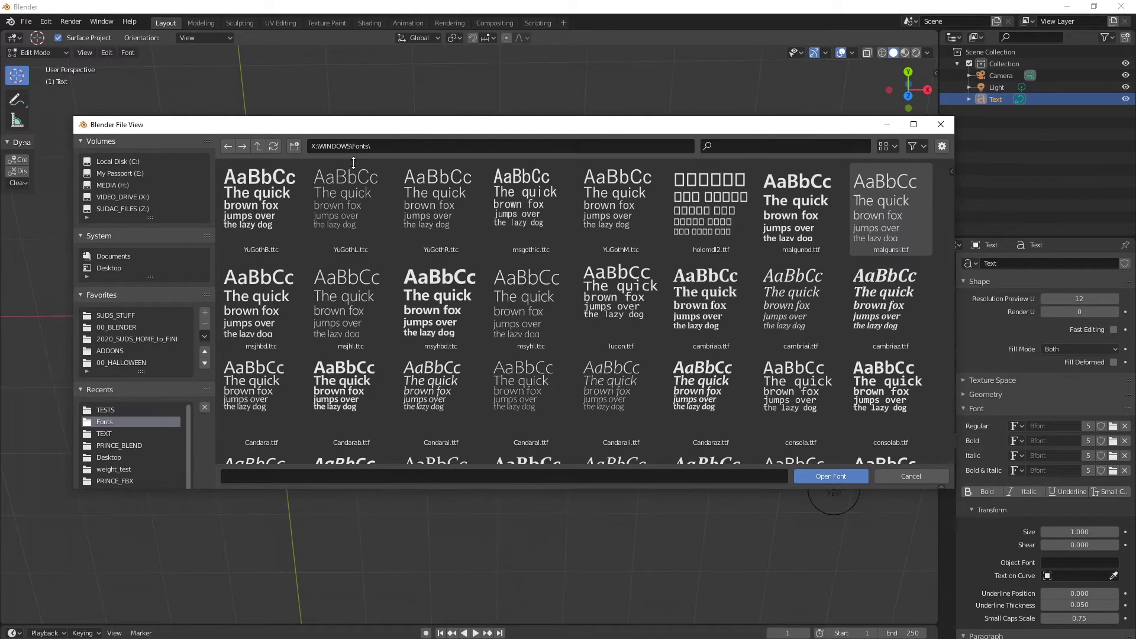
Load verdanab.ttf from the Fonts folder as the text's Regular font
{"action": "left_click_drag", "start_coordinate": [950, 177], "coordinate": [943, 236]}
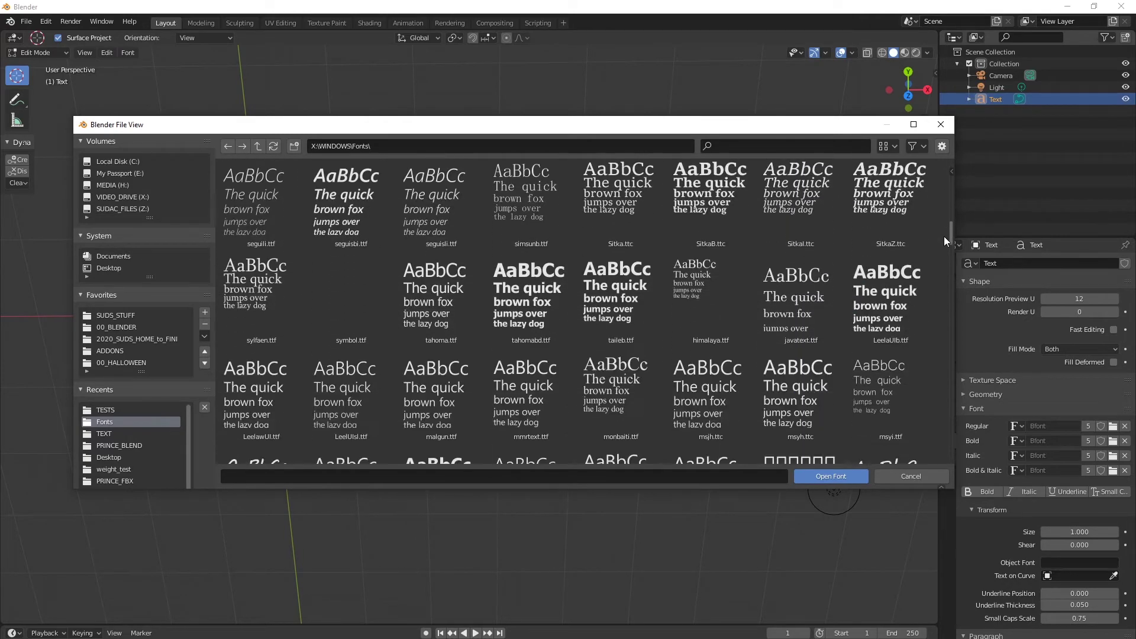
{"action": "left_click_drag", "start_coordinate": [951, 233], "coordinate": [946, 265]}
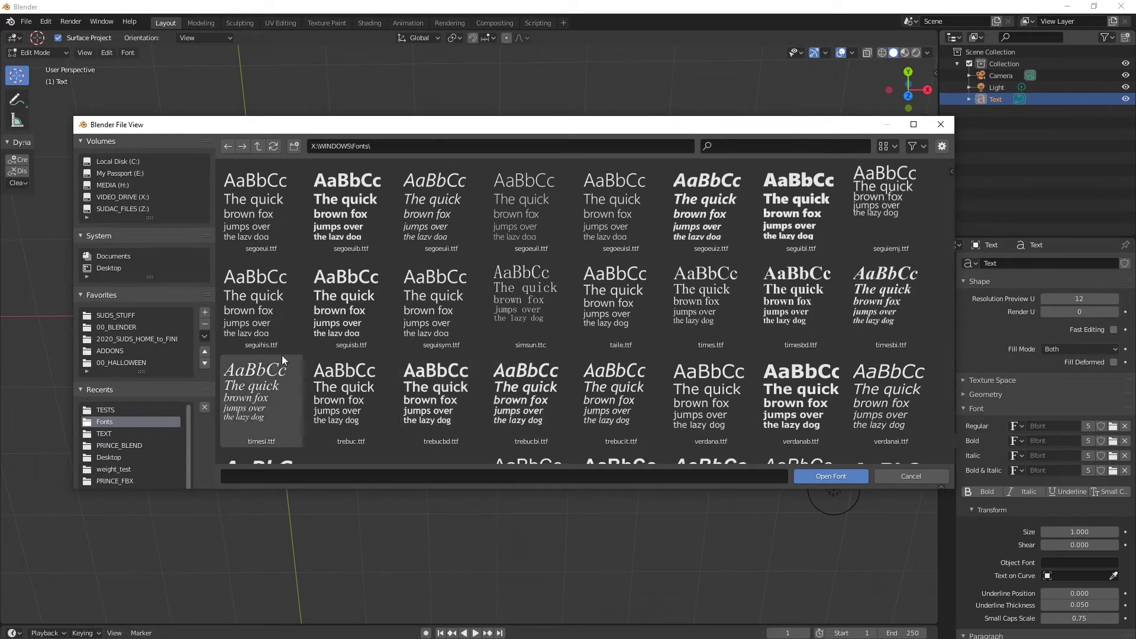
{"action": "left_click", "coordinate": [800, 381]}
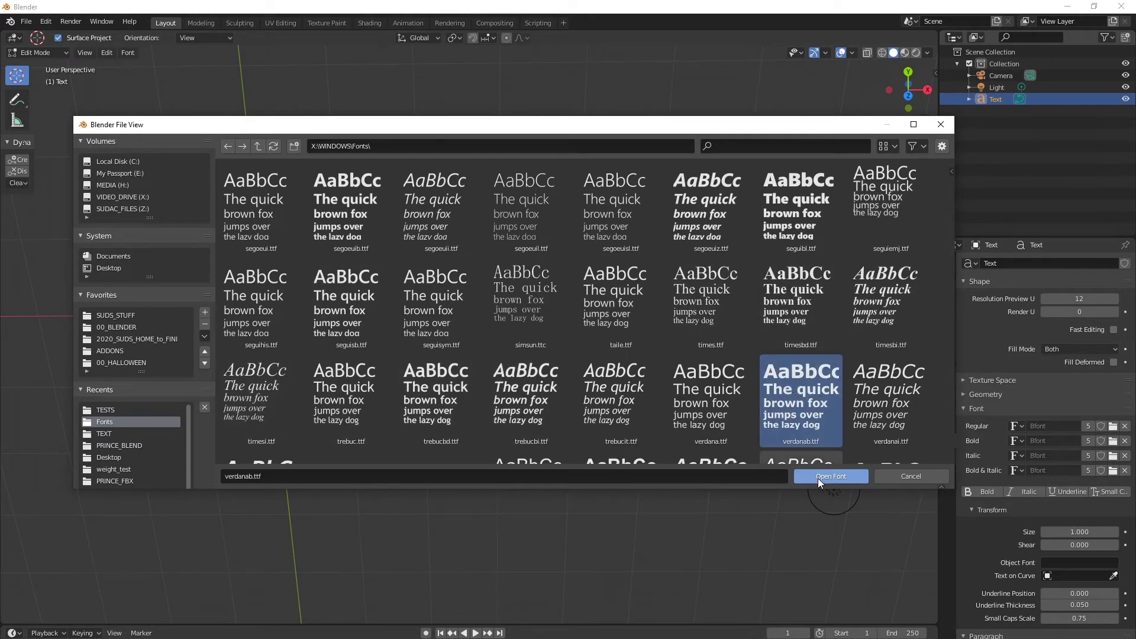
{"action": "left_click", "coordinate": [819, 478]}
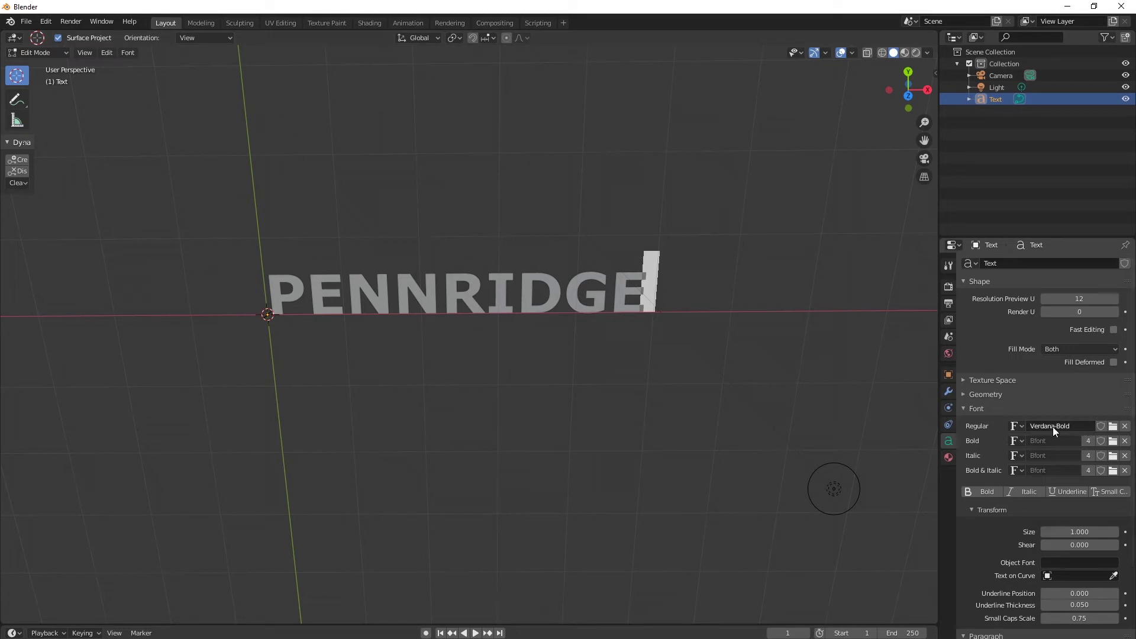
Load Candarali.ttf from the Fonts folder as the text's Regular font
{"action": "left_click", "coordinate": [1114, 427]}
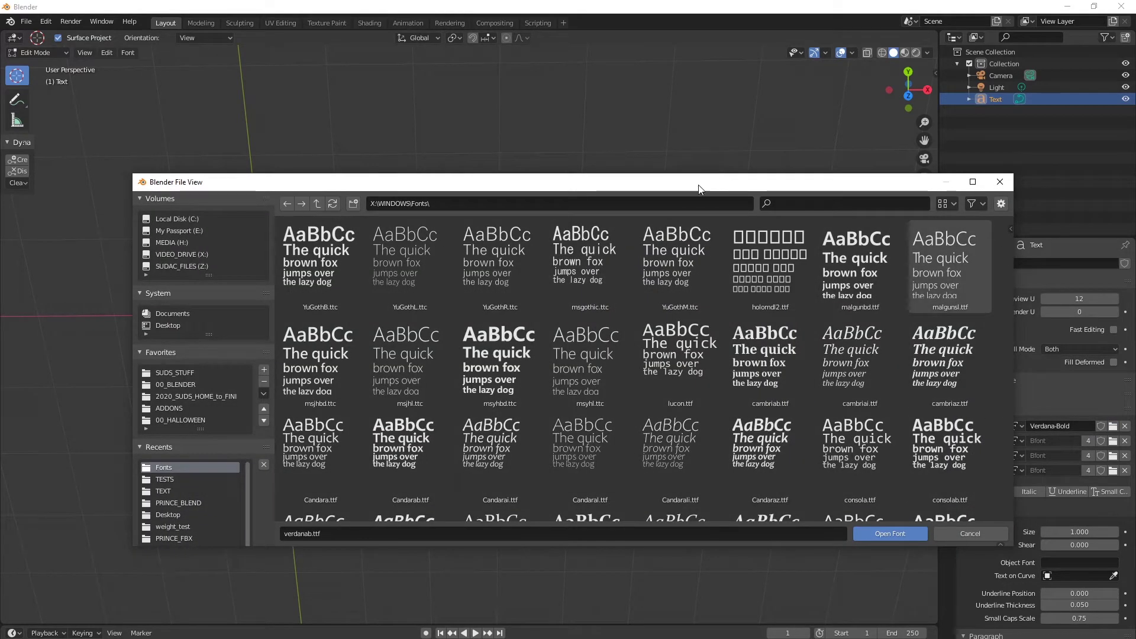
{"action": "left_click_drag", "start_coordinate": [733, 189], "coordinate": [700, 80]}
{"action": "left_click", "coordinate": [665, 329]}
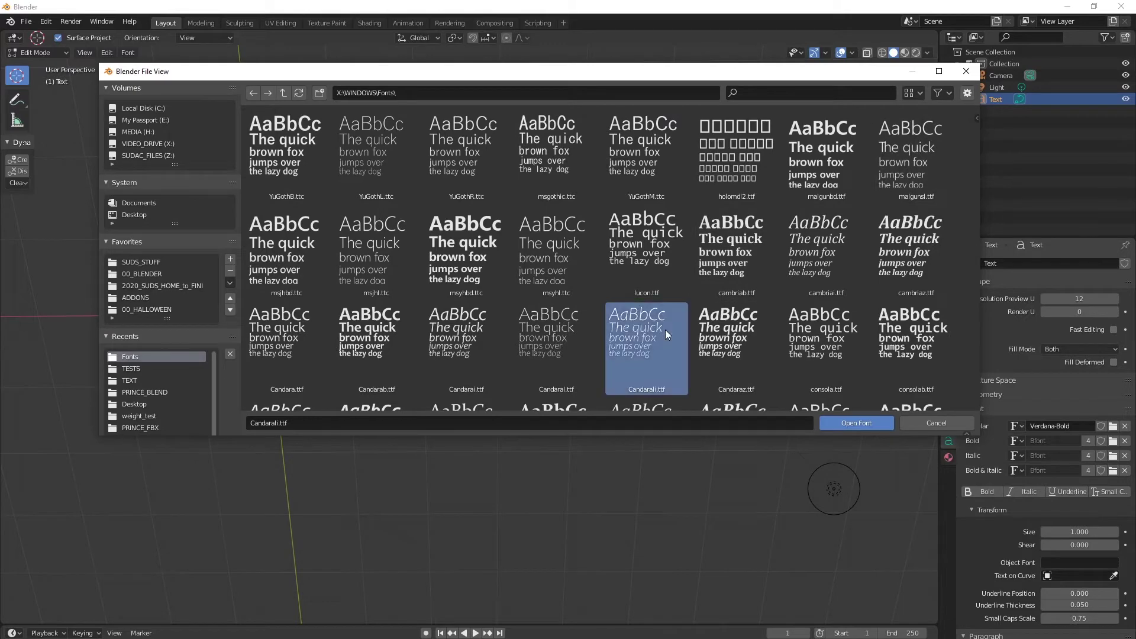
{"action": "left_click", "coordinate": [844, 423]}
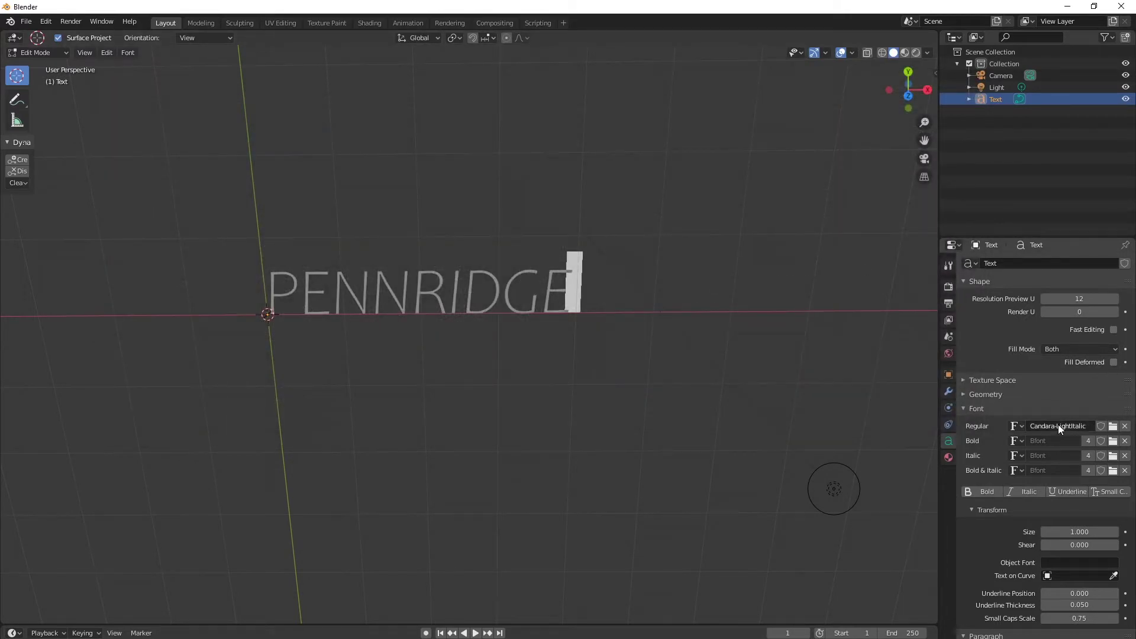
Set the text's Regular font to the already loaded Verdana-Bold
{"action": "left_click", "coordinate": [1021, 425]}
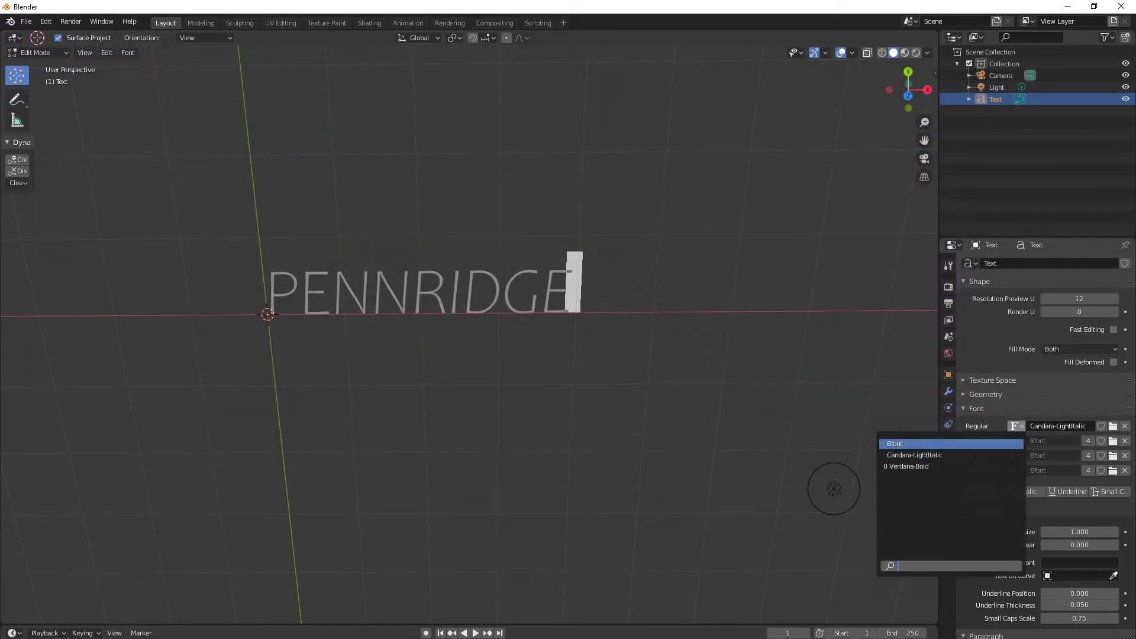
{"action": "left_click", "coordinate": [943, 467]}
{"action": "middle_click_drag", "start_coordinate": [636, 295], "coordinate": [635, 268]}
{"action": "scroll", "coordinate": [621, 237], "scroll_direction": "down", "scroll_amount": 2}
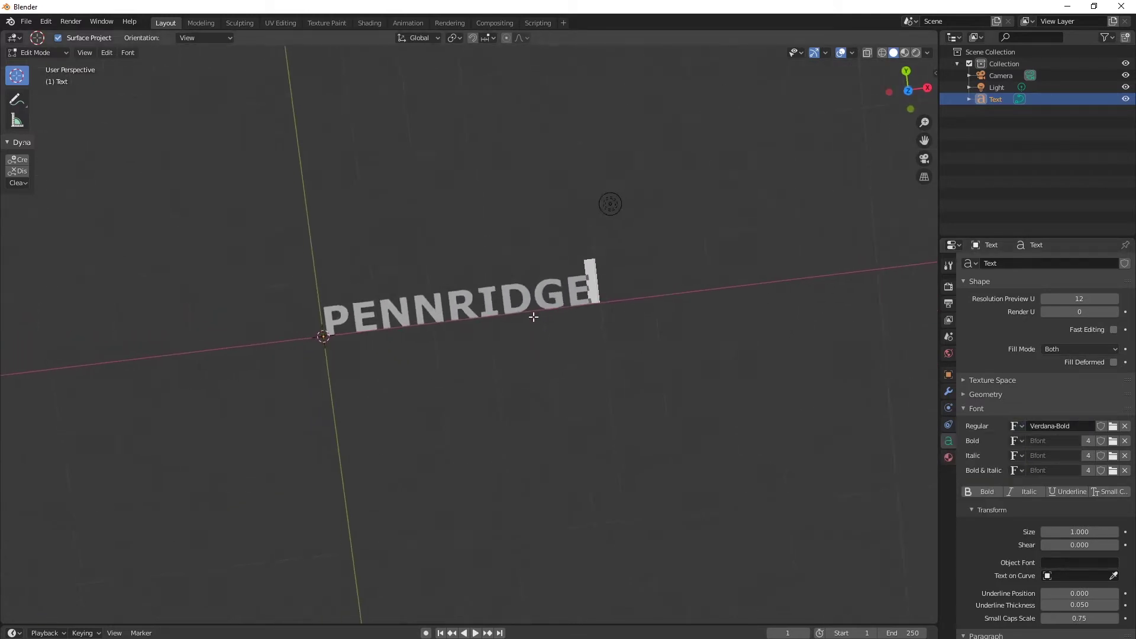
{"action": "scroll", "coordinate": [609, 203], "scroll_direction": "up", "scroll_amount": 4}
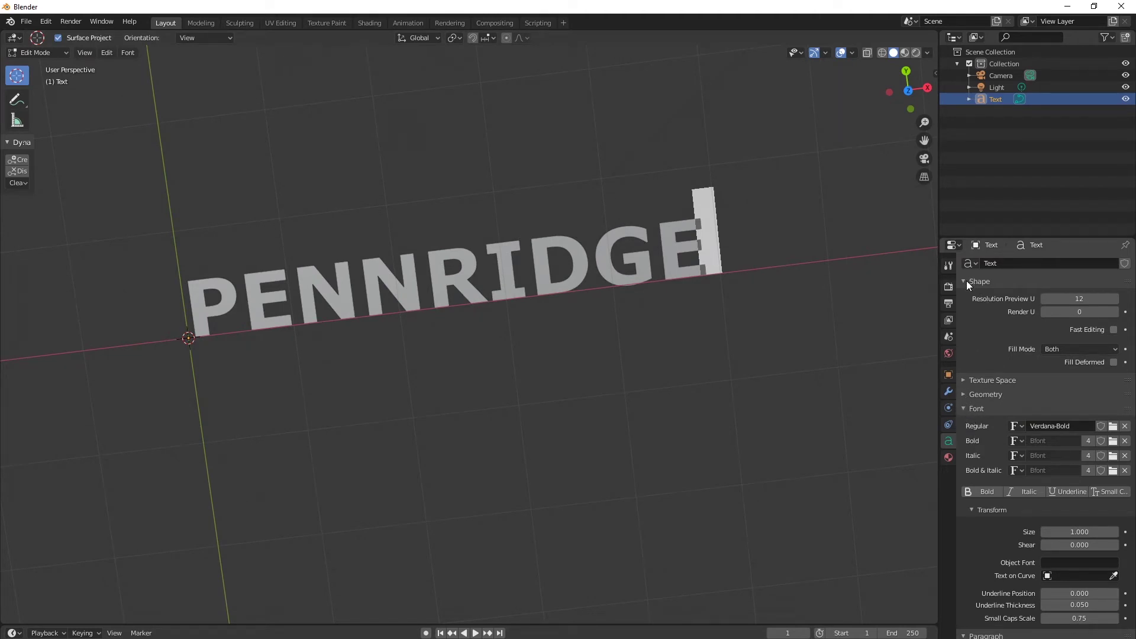
Give the PENNRIDGE text an extrusion of 0.2 m and a bevel depth of 0.01 m
{"action": "left_click", "coordinate": [964, 396]}
{"action": "left_click_drag", "start_coordinate": [1073, 426], "coordinate": [1091, 431]}
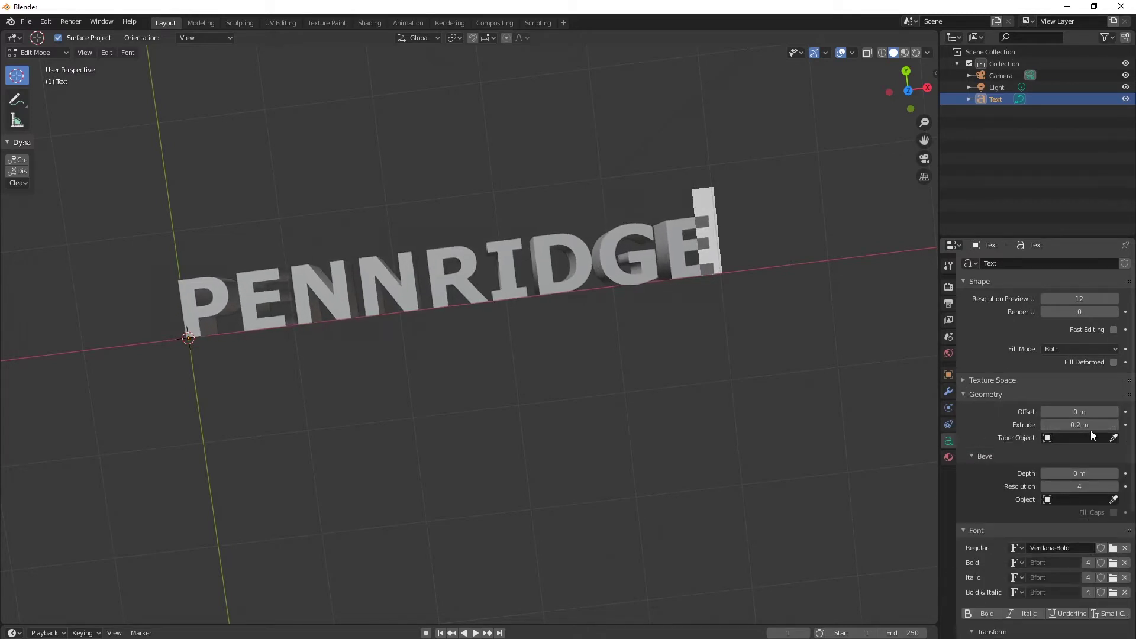
{"action": "mouse_move", "coordinate": [1047, 476]}
{"action": "left_mouse_down"}
{"action": "mouse_move", "coordinate": [1082, 475]}
{"action": "mouse_move", "coordinate": [1069, 478]}
{"action": "left_mouse_up"}
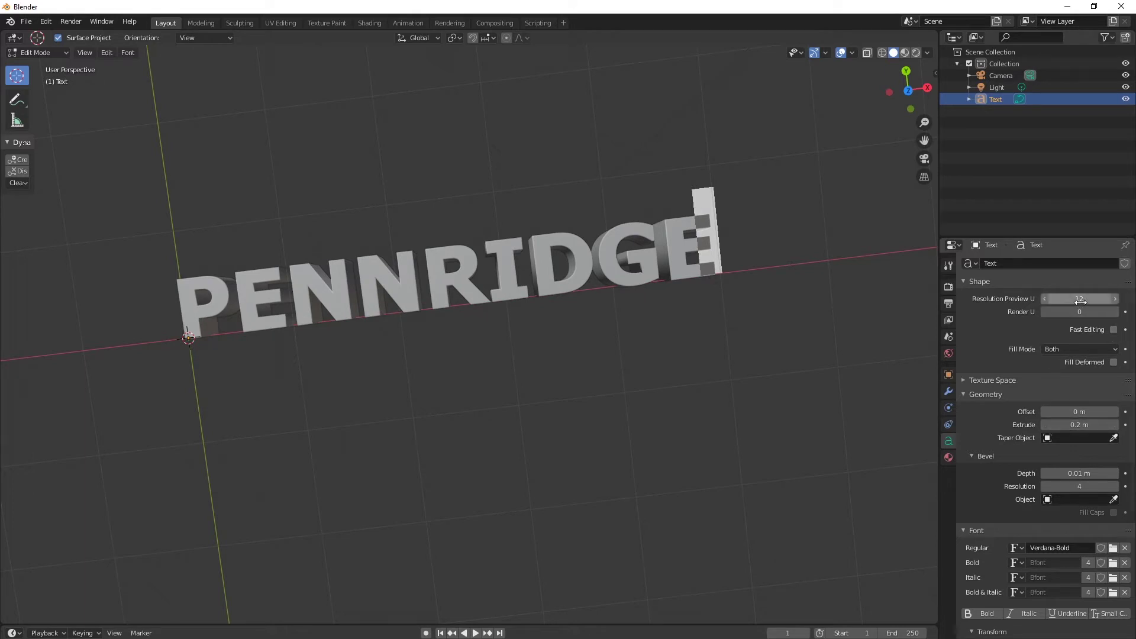
Set the PENNRIDGE text's preview resolution U to 22
{"action": "left_click_drag", "start_coordinate": [1081, 299], "coordinate": [1092, 304]}
{"action": "middle_click_drag", "start_coordinate": [682, 339], "coordinate": [621, 421]}
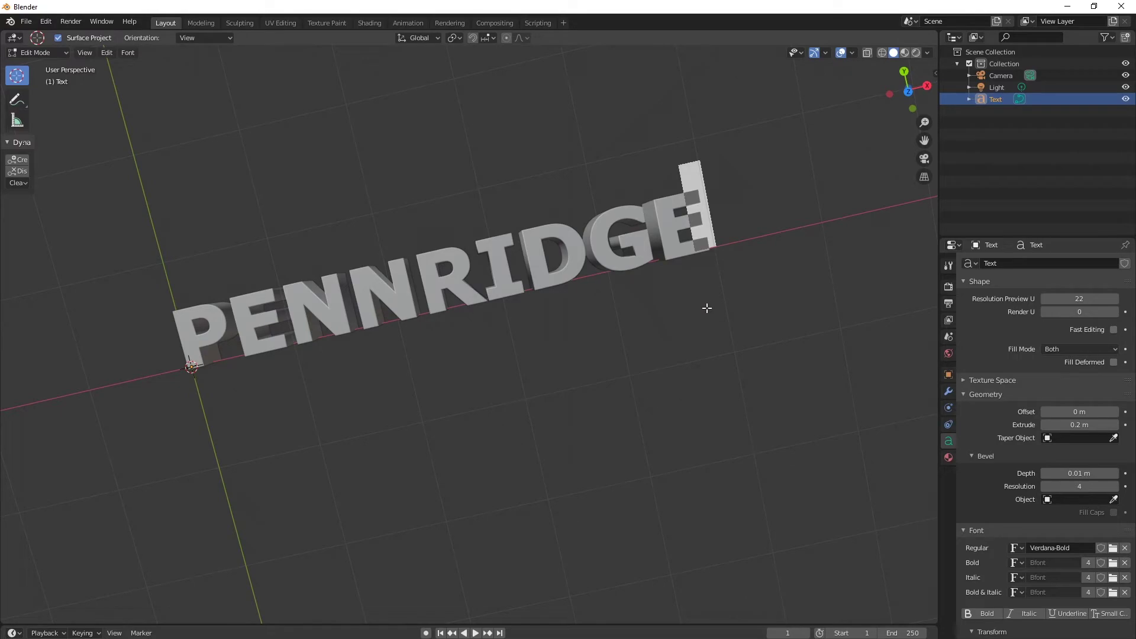
{"action": "middle_click_drag", "start_coordinate": [705, 307], "coordinate": [699, 313]}
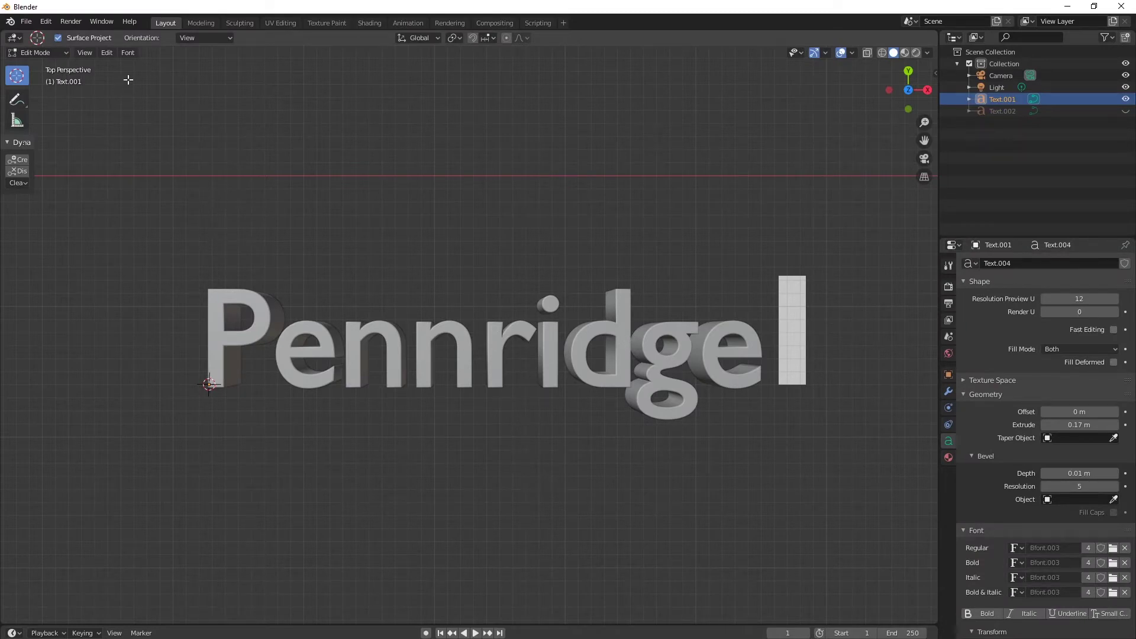
Return the Pennridge text to Object Mode and convert it to a mesh
{"action": "left_click", "coordinate": [49, 54]}
{"action": "left_click", "coordinate": [50, 67]}
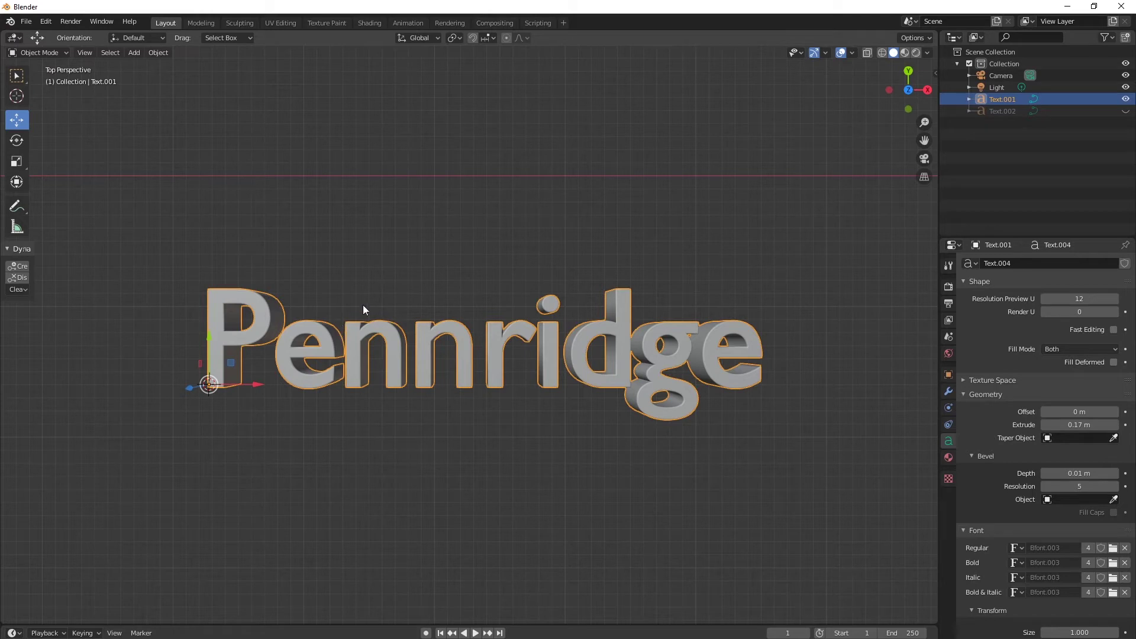
{"action": "right_click", "coordinate": [358, 354]}
{"action": "mouse_move", "coordinate": [357, 353]}
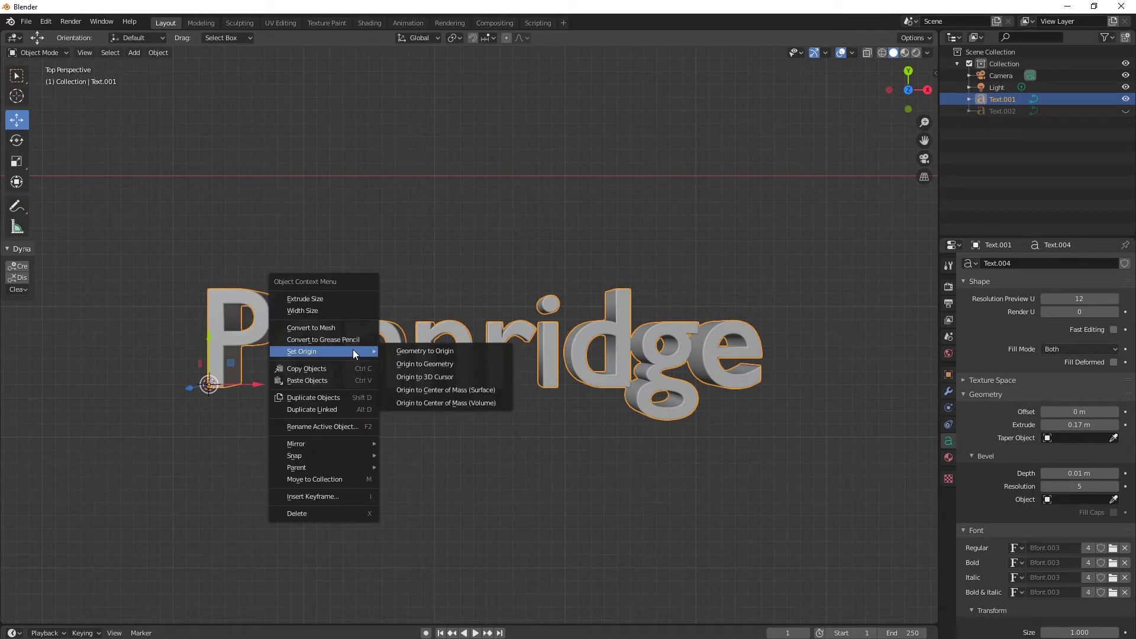
{"action": "left_click", "coordinate": [321, 328]}
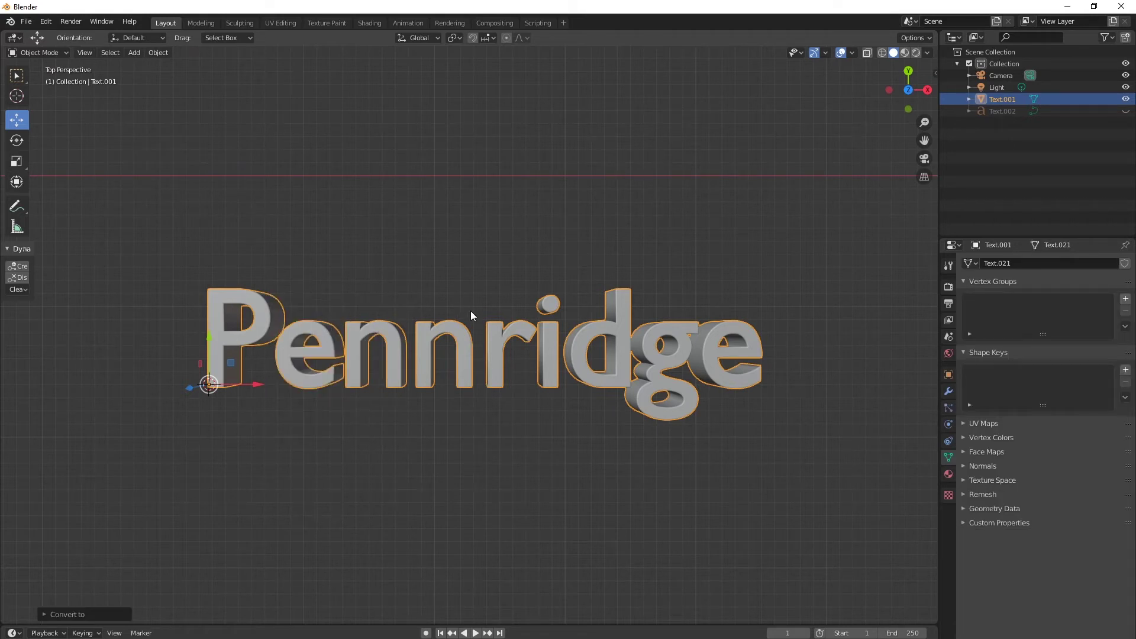
In Edit Mode with X-ray on, select all vertices of the Pennridge mesh and merge them by distance
{"action": "left_click", "coordinate": [48, 52]}
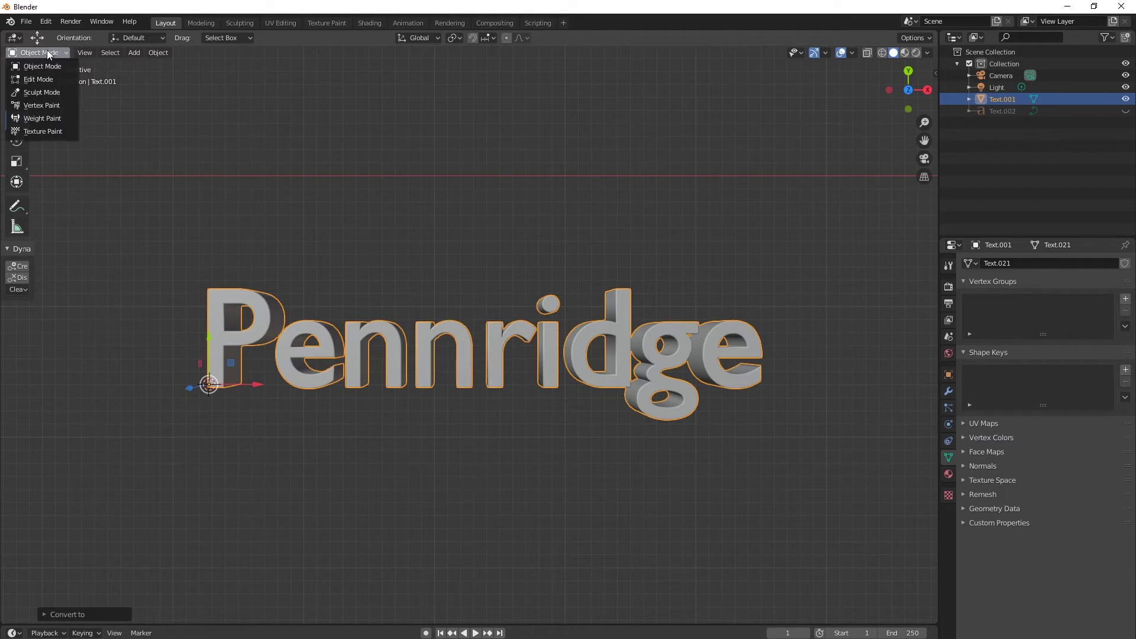
{"action": "left_click", "coordinate": [50, 80]}
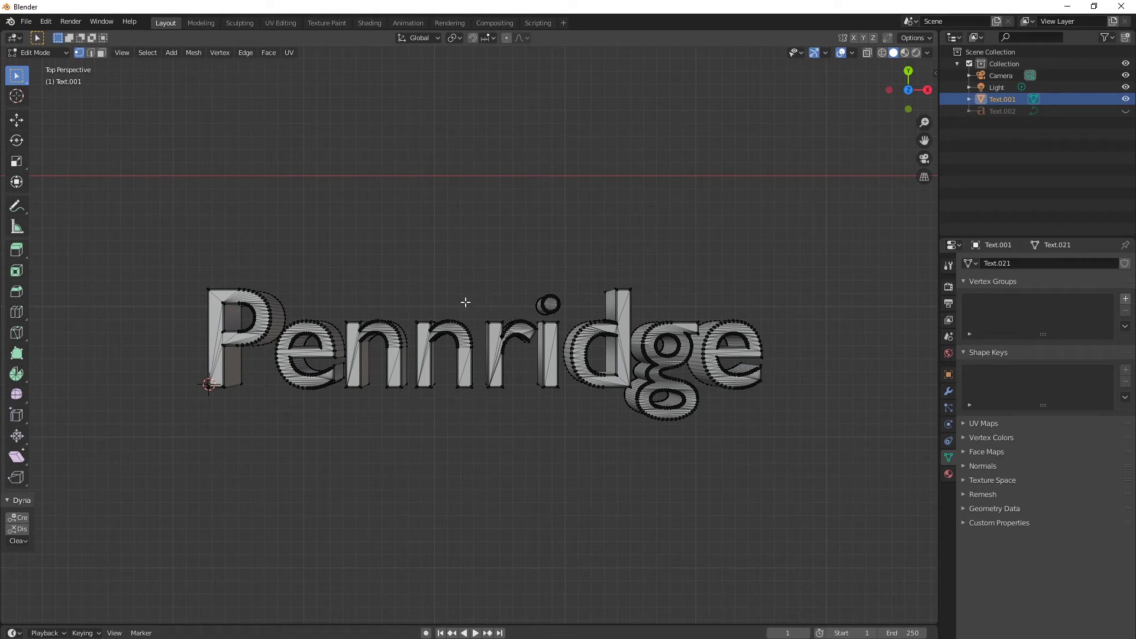
{"action": "left_click", "coordinate": [867, 54]}
{"action": "left_click", "coordinate": [868, 53]}
{"action": "left_click", "coordinate": [868, 53]}
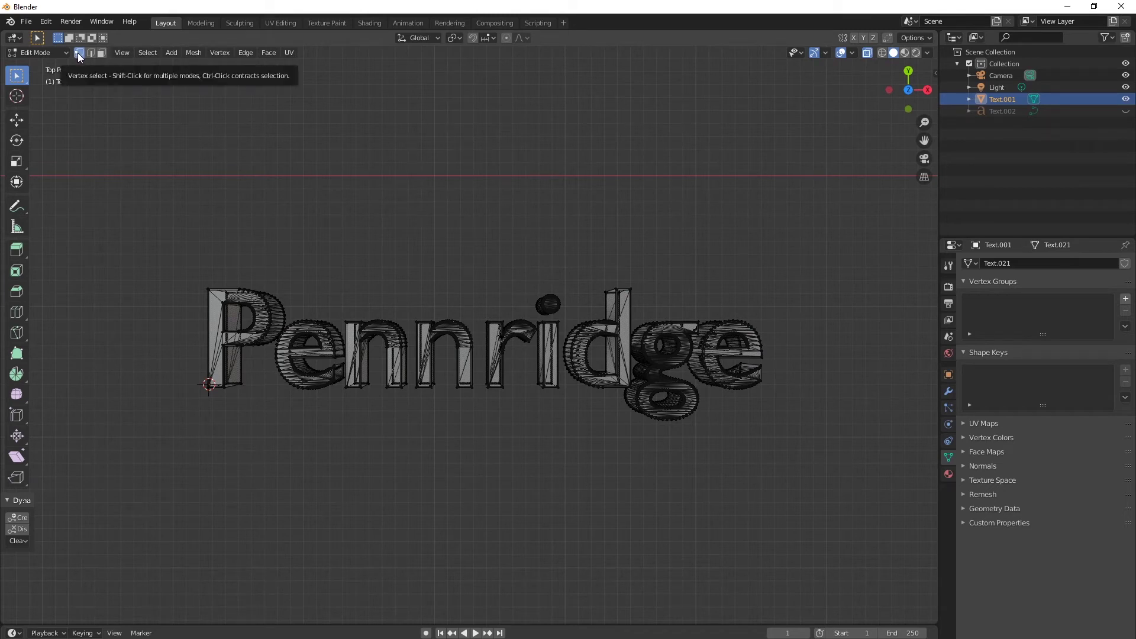
{"action": "left_click_drag", "start_coordinate": [160, 237], "coordinate": [894, 476]}
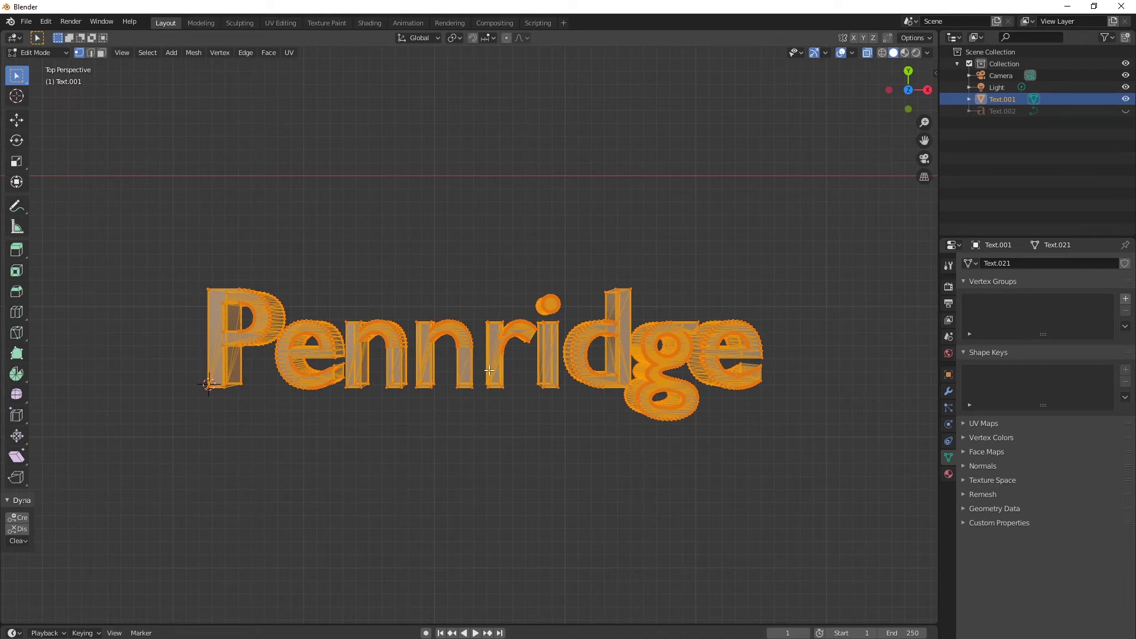
{"action": "left_click", "coordinate": [219, 53]}
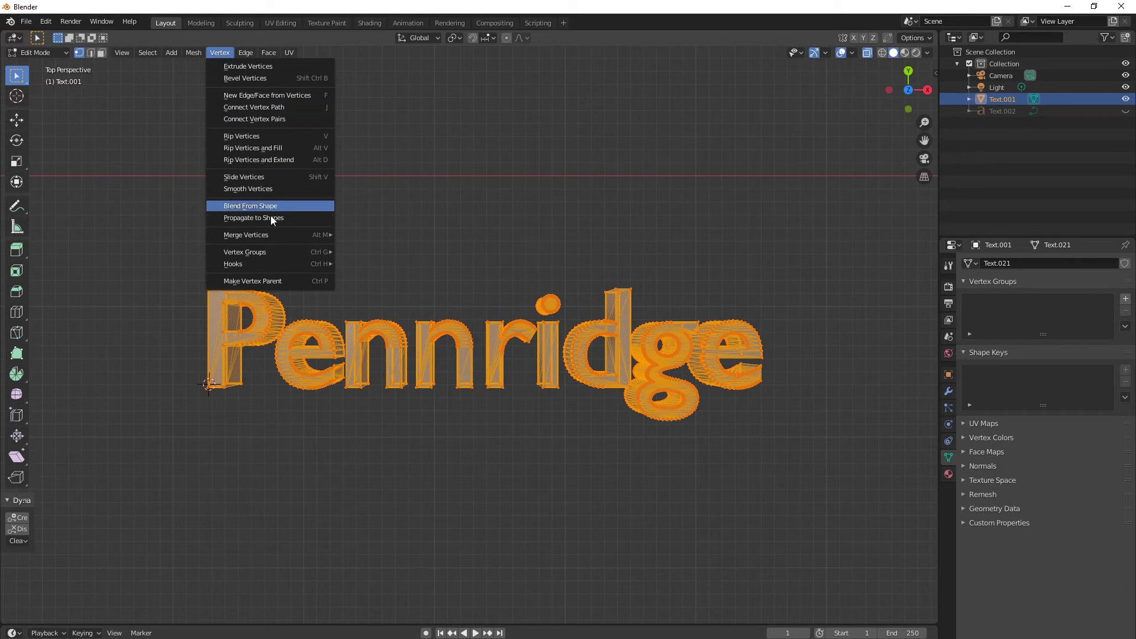
{"action": "mouse_move", "coordinate": [270, 240]}
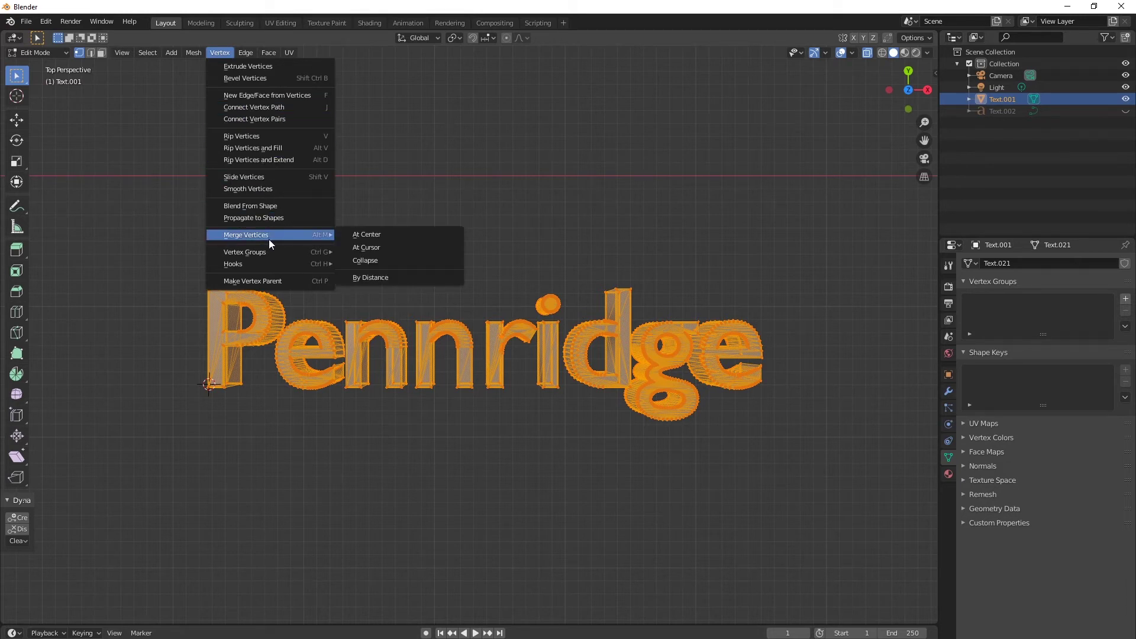
{"action": "left_click", "coordinate": [378, 278]}
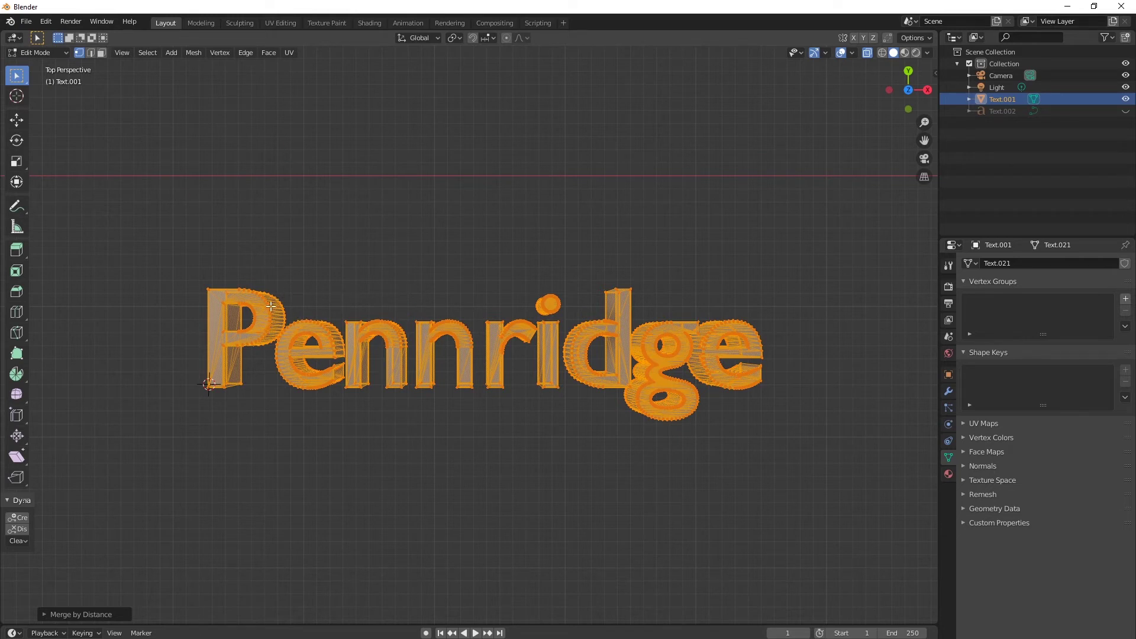
Separate the Pennridge mesh by loose parts and return to Object Mode
{"action": "right_click", "coordinate": [325, 346]}
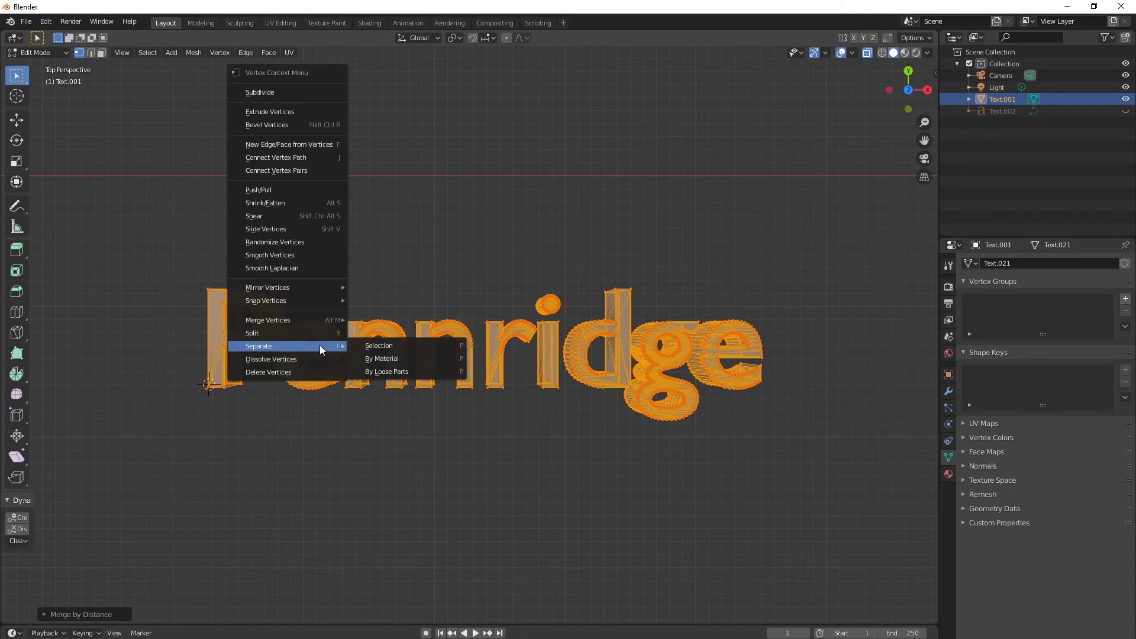
{"action": "mouse_move", "coordinate": [308, 346]}
{"action": "left_click", "coordinate": [382, 375]}
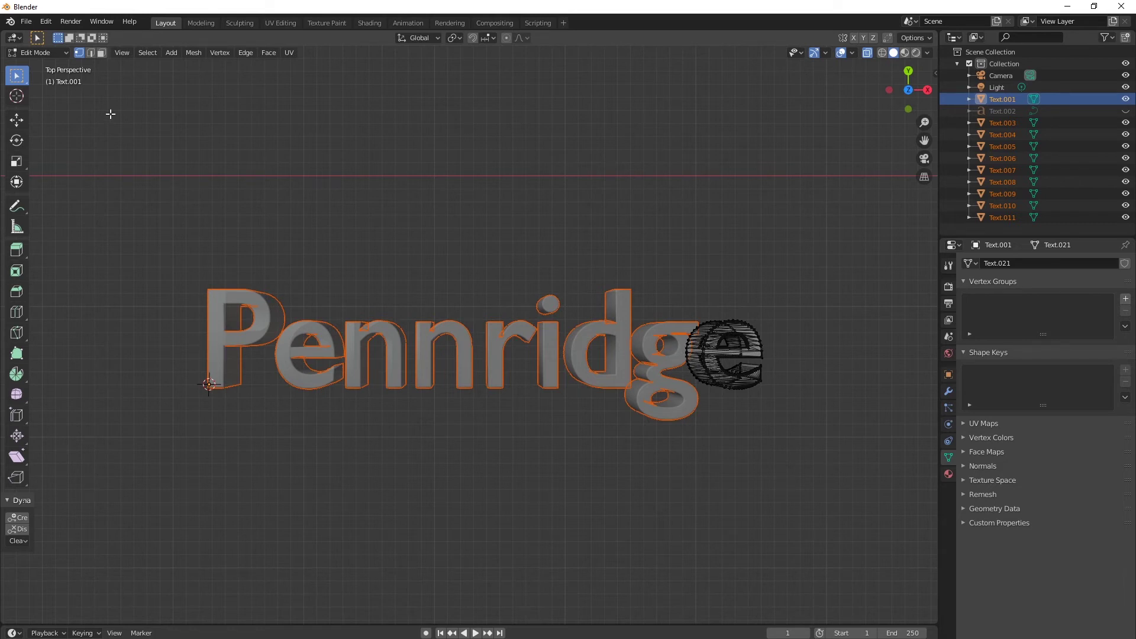
{"action": "left_click", "coordinate": [46, 53]}
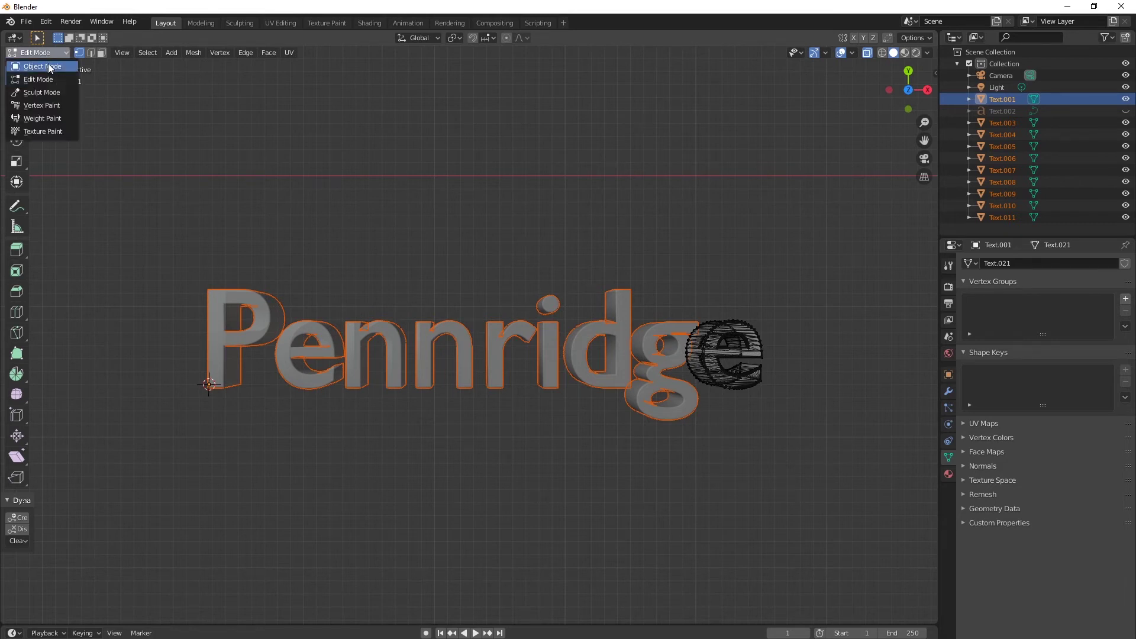
{"action": "left_click", "coordinate": [48, 63]}
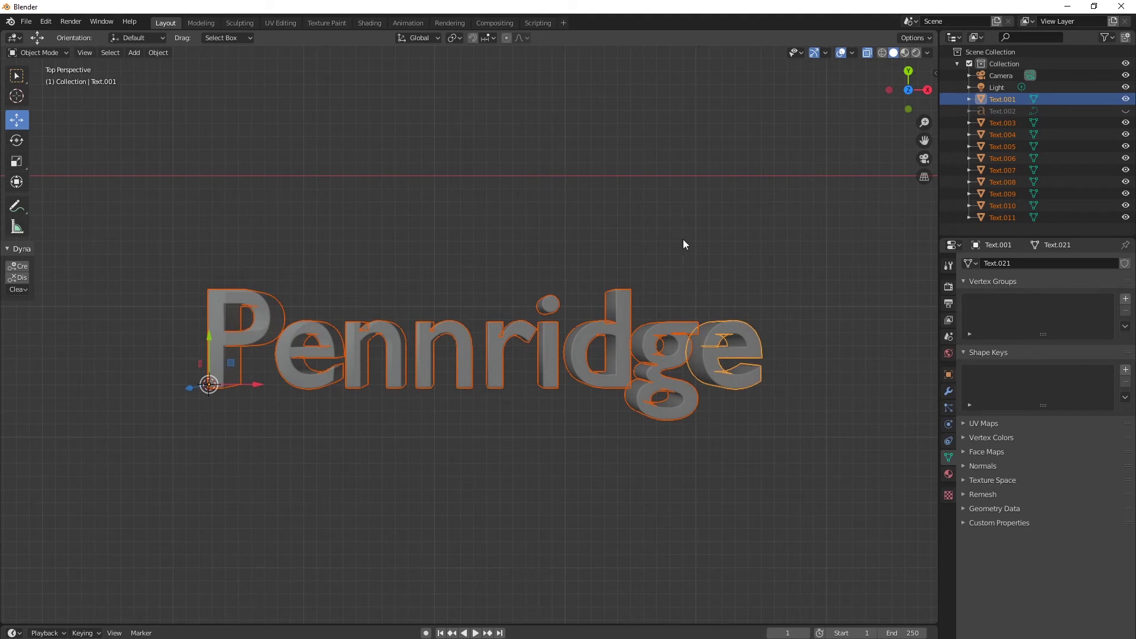
Select all the separated letter objects and set their origins to their geometry
{"action": "left_click", "coordinate": [16, 76]}
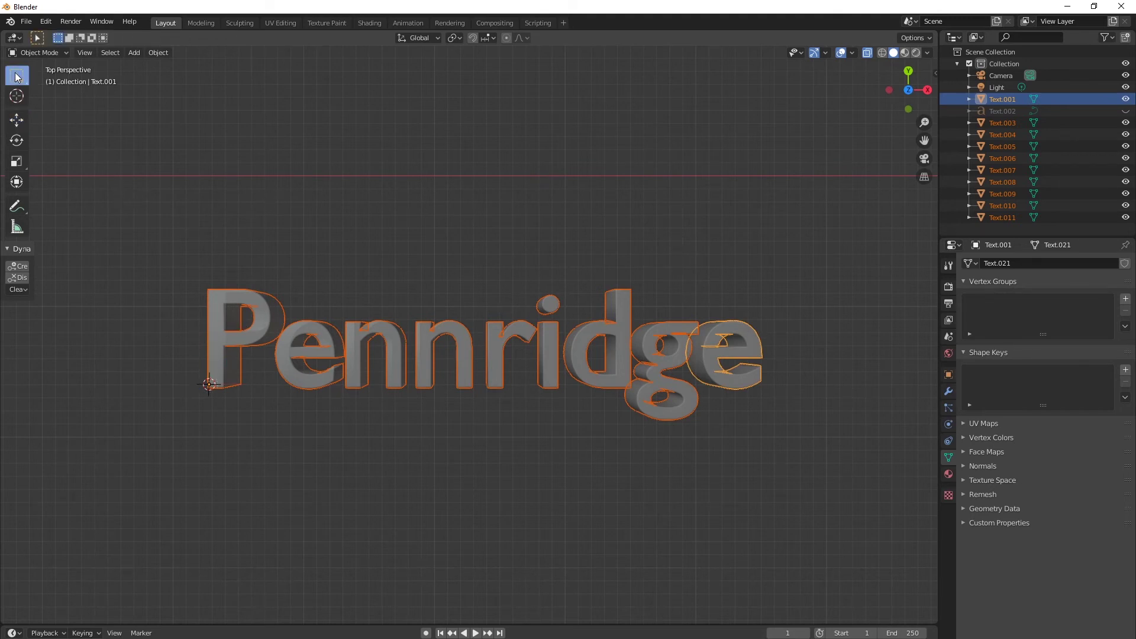
{"action": "left_click_drag", "start_coordinate": [127, 158], "coordinate": [712, 475]}
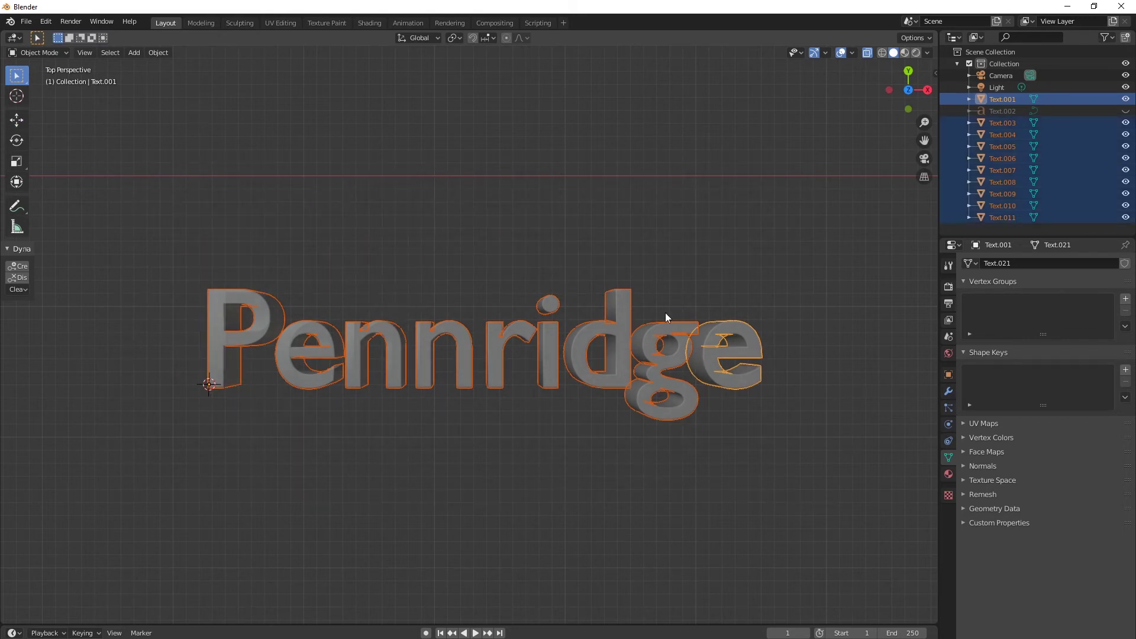
{"action": "right_click", "coordinate": [392, 363]}
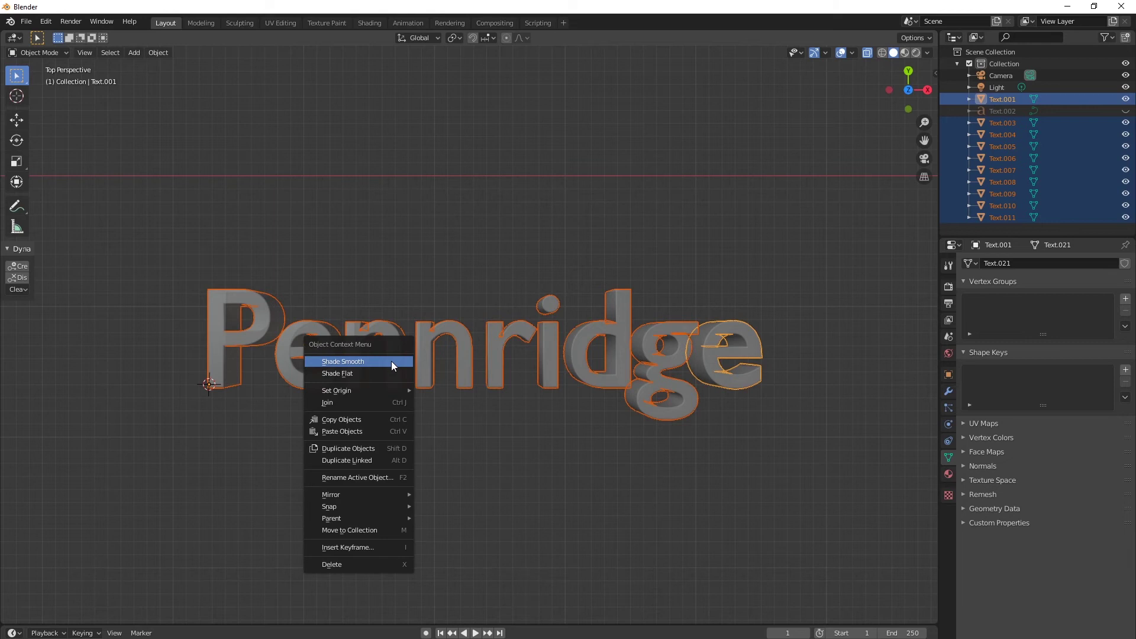
{"action": "mouse_move", "coordinate": [377, 393]}
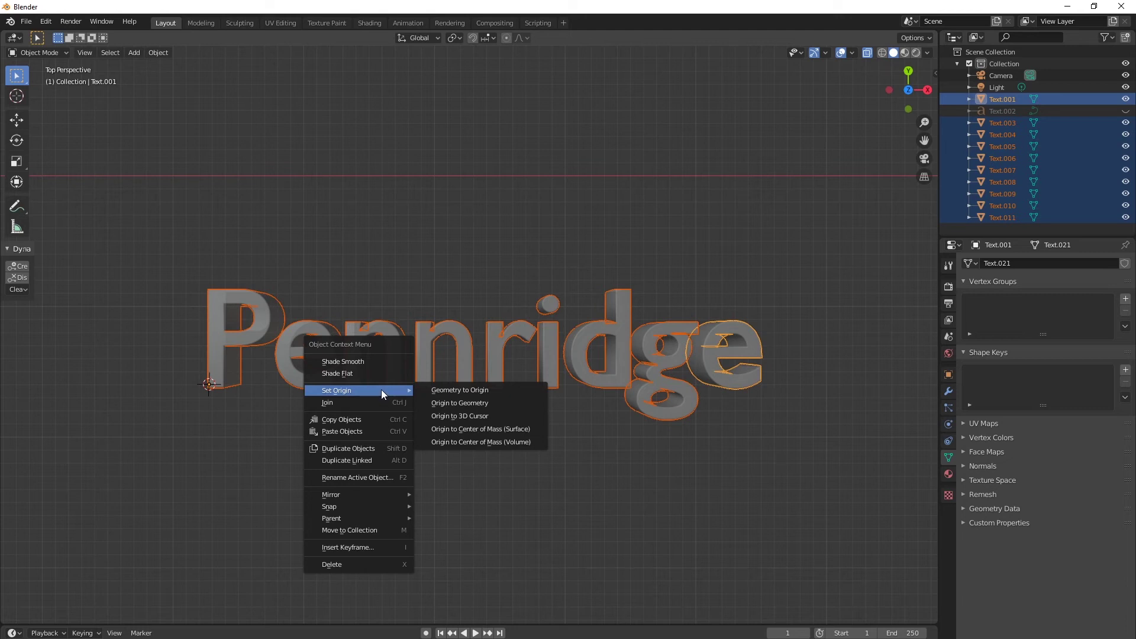
{"action": "left_click", "coordinate": [451, 405]}
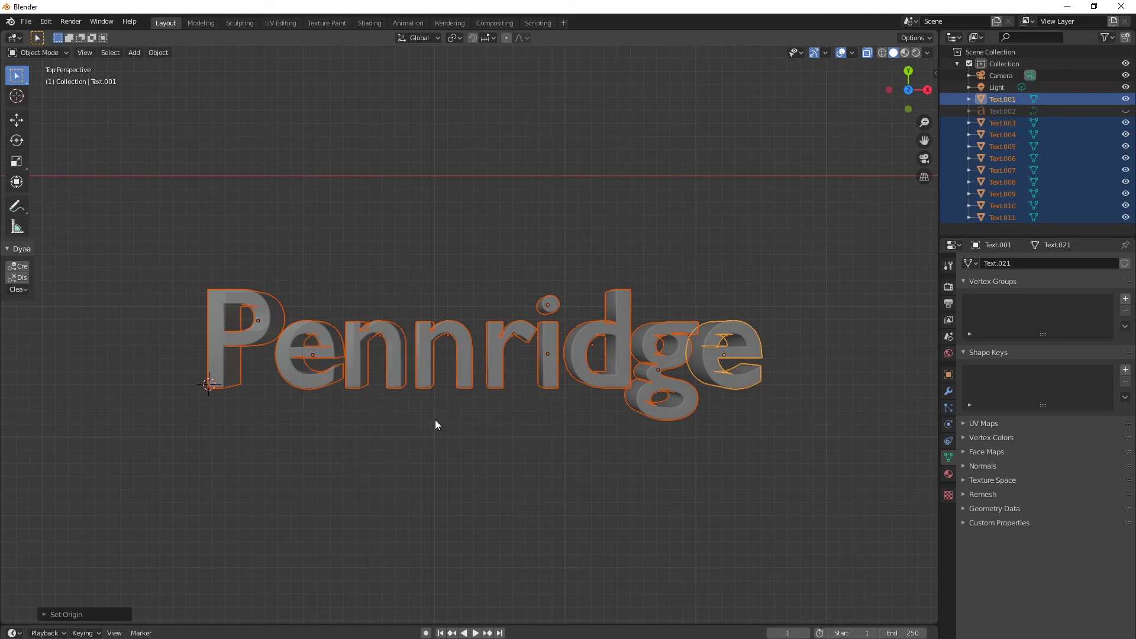
Move the second n up above the word and the r down below it as individual letters
{"action": "left_click", "coordinate": [425, 403]}
{"action": "left_click", "coordinate": [398, 346]}
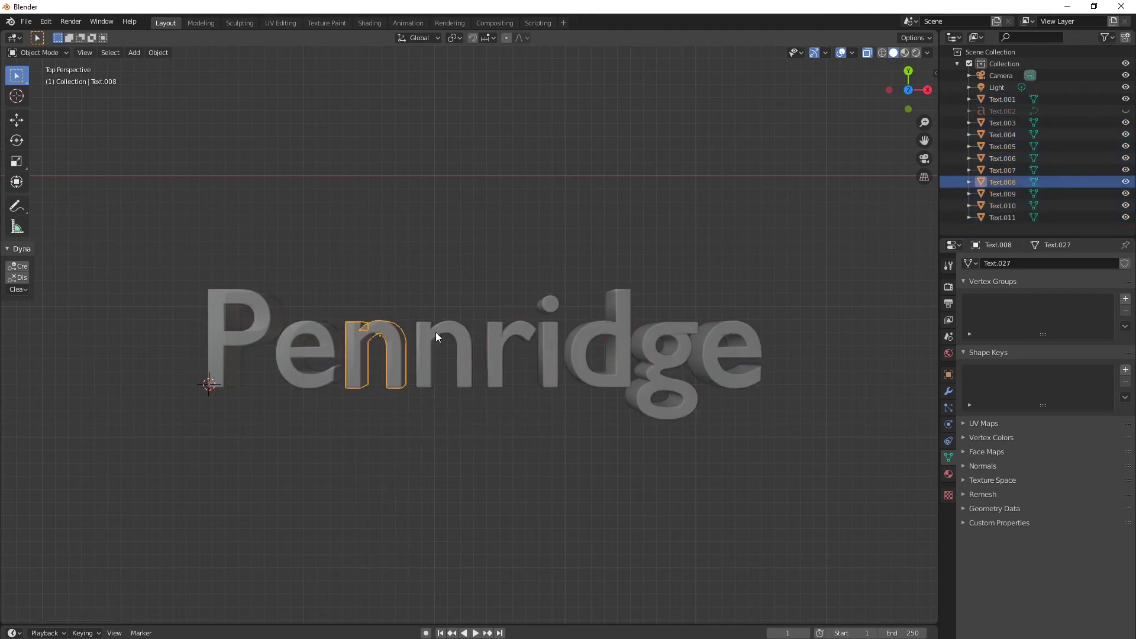
{"action": "left_click", "coordinate": [465, 349]}
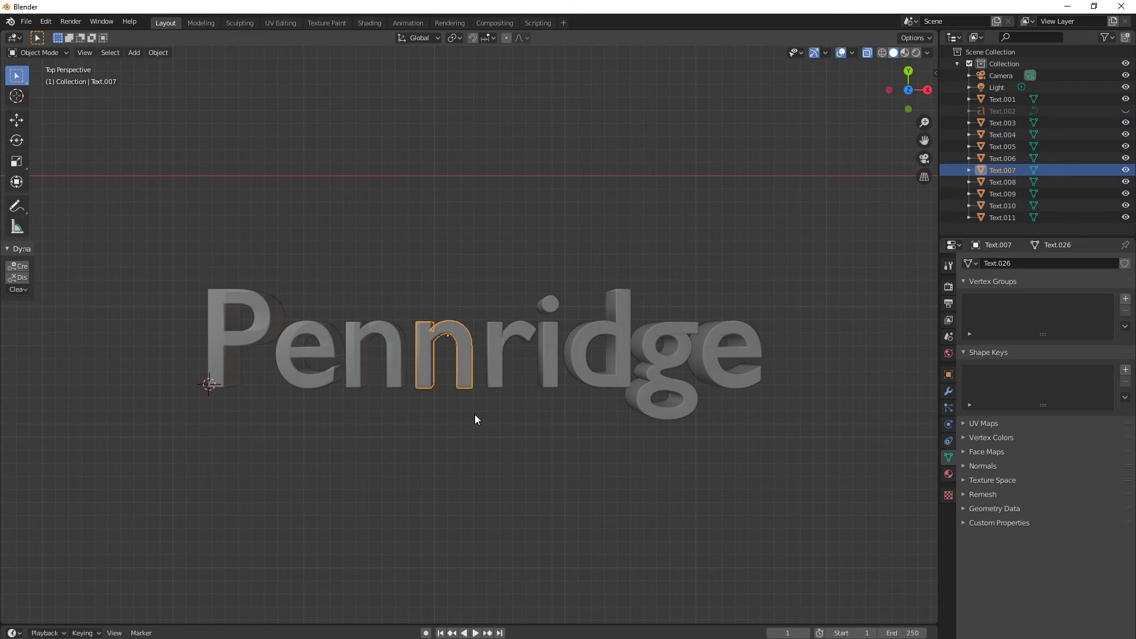
{"action": "key", "text": "g"}
{"action": "left_click", "coordinate": [468, 322]}
{"action": "left_click", "coordinate": [491, 359]}
{"action": "key", "text": "g"}
{"action": "left_click", "coordinate": [495, 441]}
Move the stem of the i up and left, place its dot above it, and move the d upward
{"action": "left_click", "coordinate": [554, 369]}
{"action": "key", "text": "g"}
{"action": "left_click", "coordinate": [524, 335]}
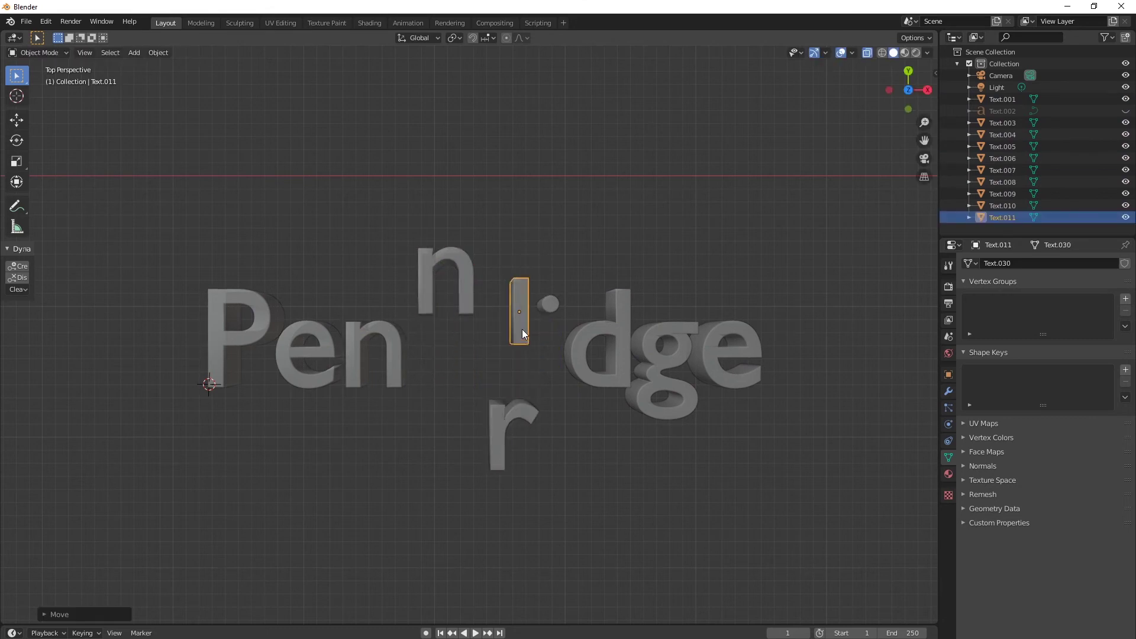
{"action": "left_click", "coordinate": [548, 304]}
{"action": "key", "text": "g"}
{"action": "left_click", "coordinate": [520, 252]}
{"action": "left_click_drag", "start_coordinate": [589, 336], "coordinate": [572, 258]}
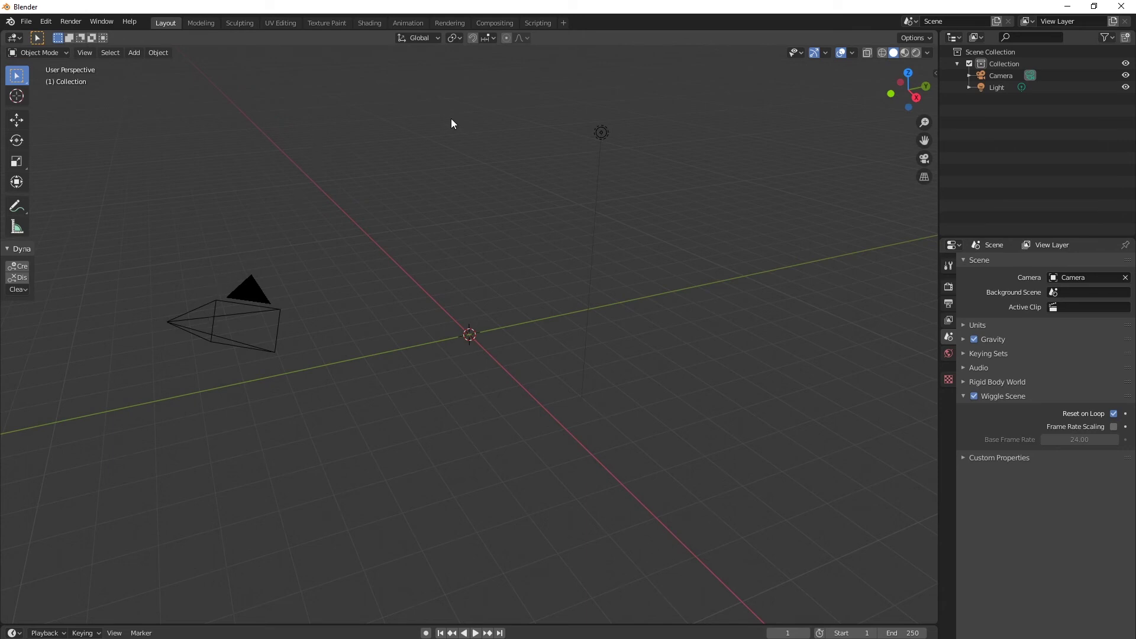
Add a text object at the origin and replace its default wording with the single letter P
{"action": "key", "text": "shift+a"}
{"action": "left_click", "coordinate": [219, 225]}
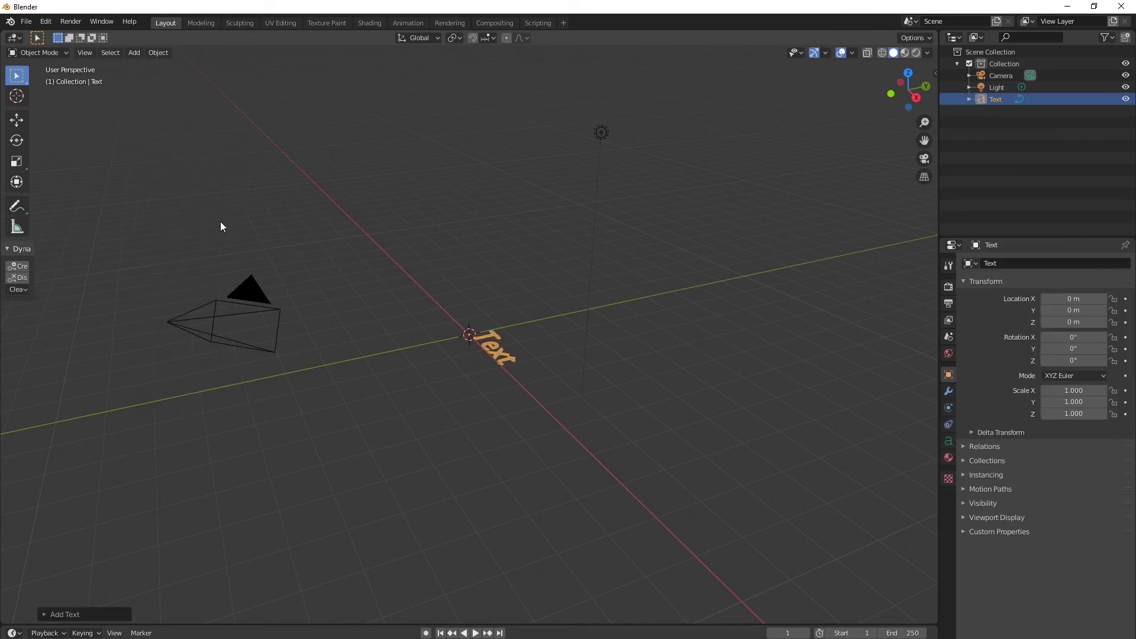
{"action": "left_click", "coordinate": [51, 55]}
{"action": "left_click", "coordinate": [53, 77]}
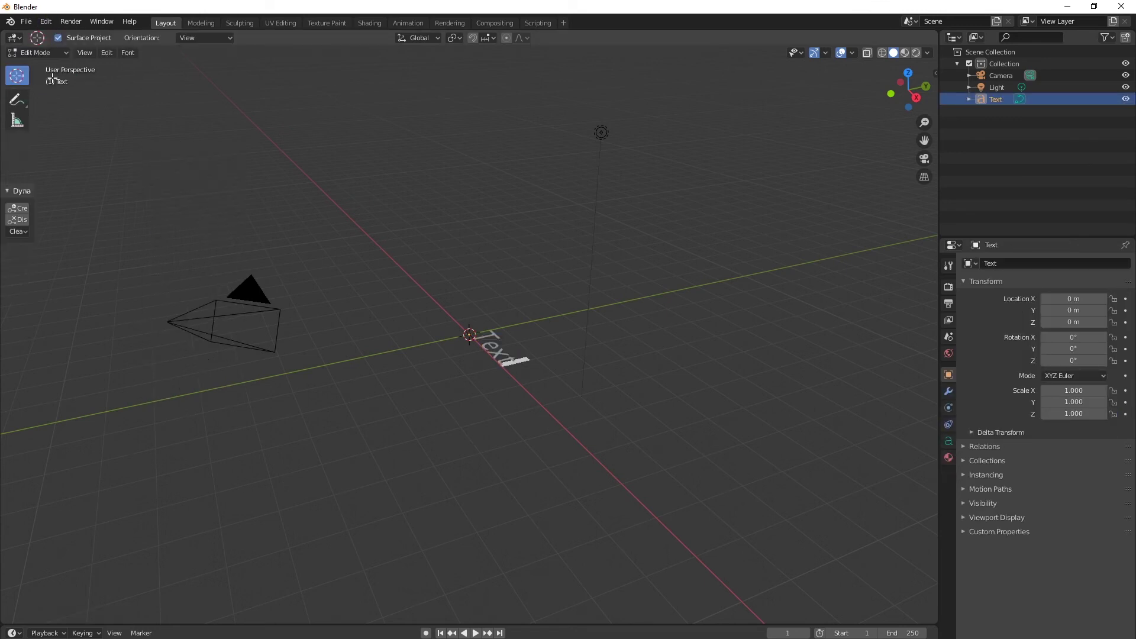
{"action": "key", "text": "BackSpace"}
{"action": "key", "text": "BackSpace"}
{"action": "key", "text": "BackSpace"}
{"action": "key", "text": "BackSpace"}
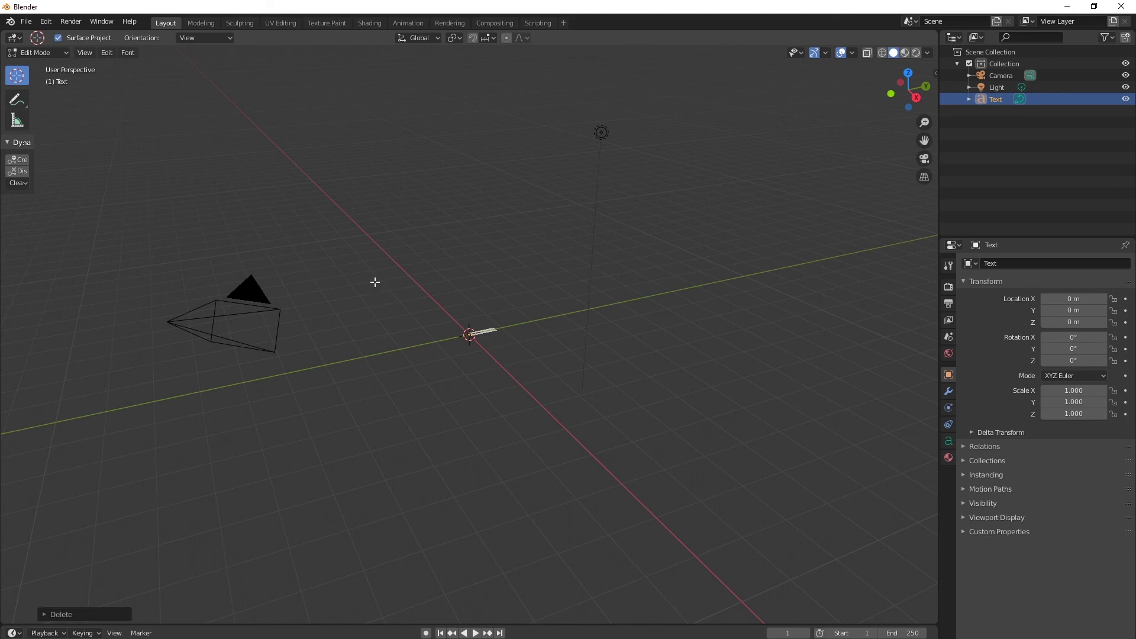
{"action": "type", "text": "D"}
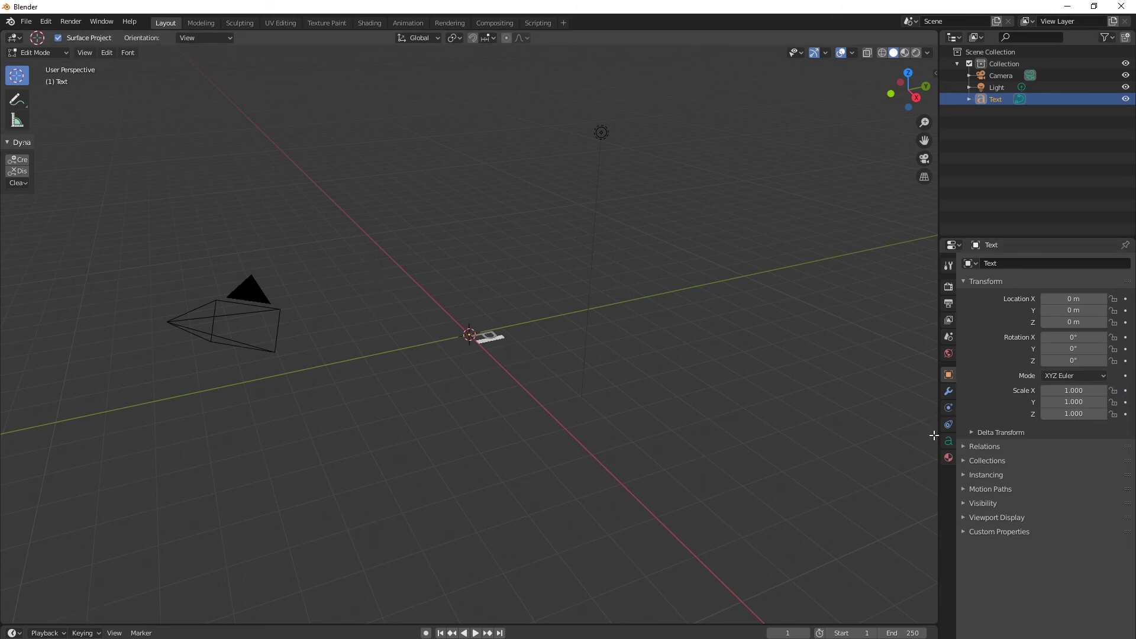
Load Nosferotica.ttf from the Fonts folder as the letter's Regular font
{"action": "left_click", "coordinate": [949, 441]}
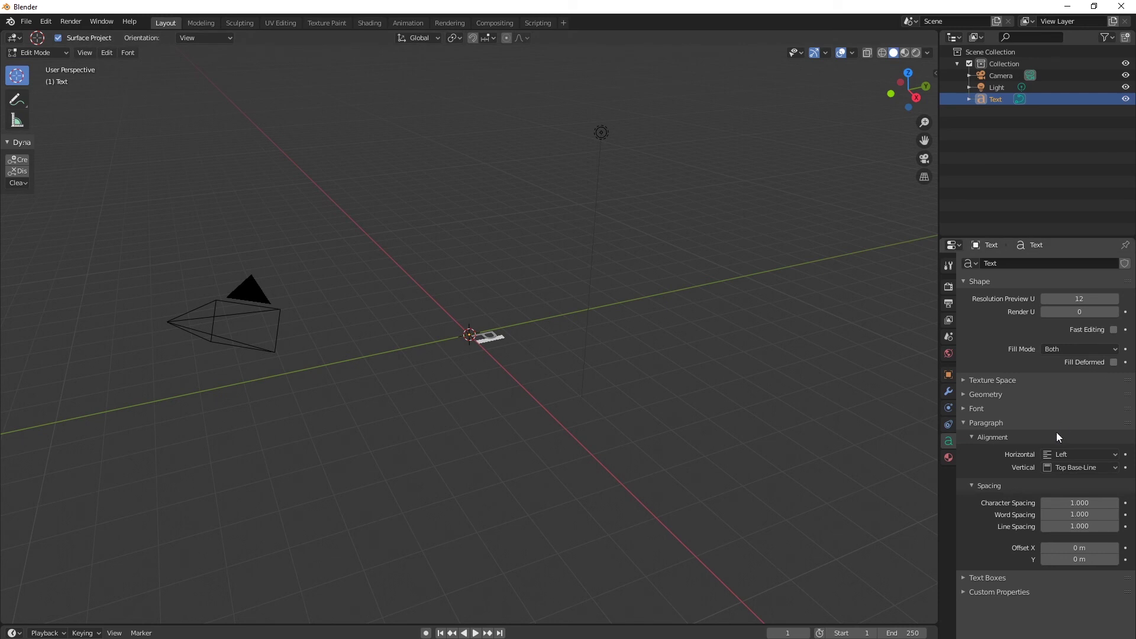
{"action": "left_click", "coordinate": [964, 380]}
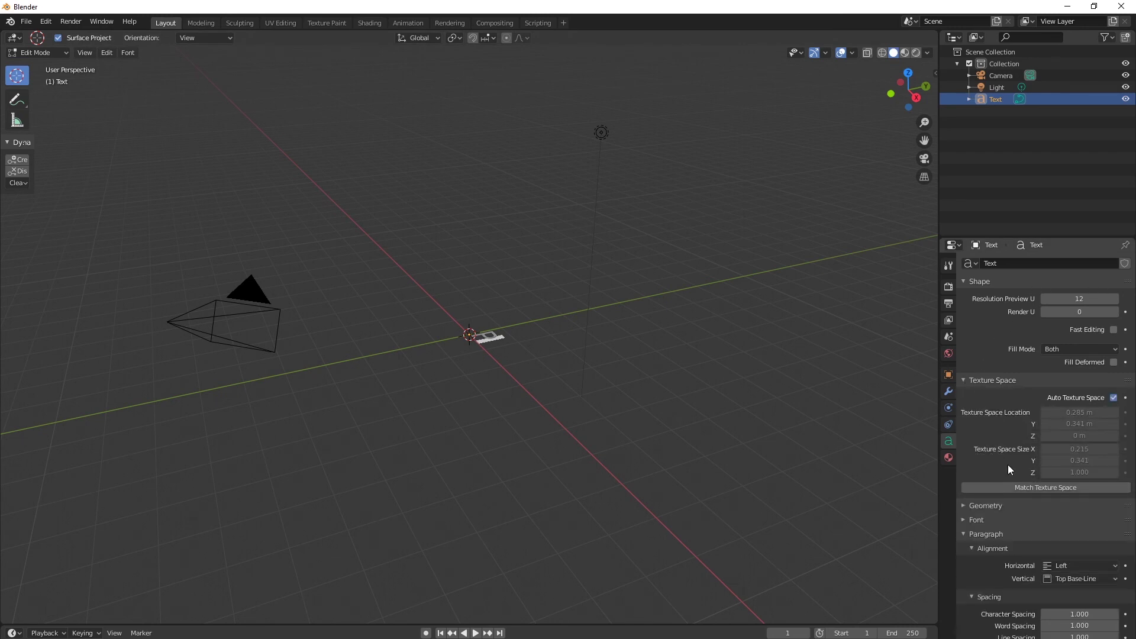
{"action": "left_click", "coordinate": [966, 519]}
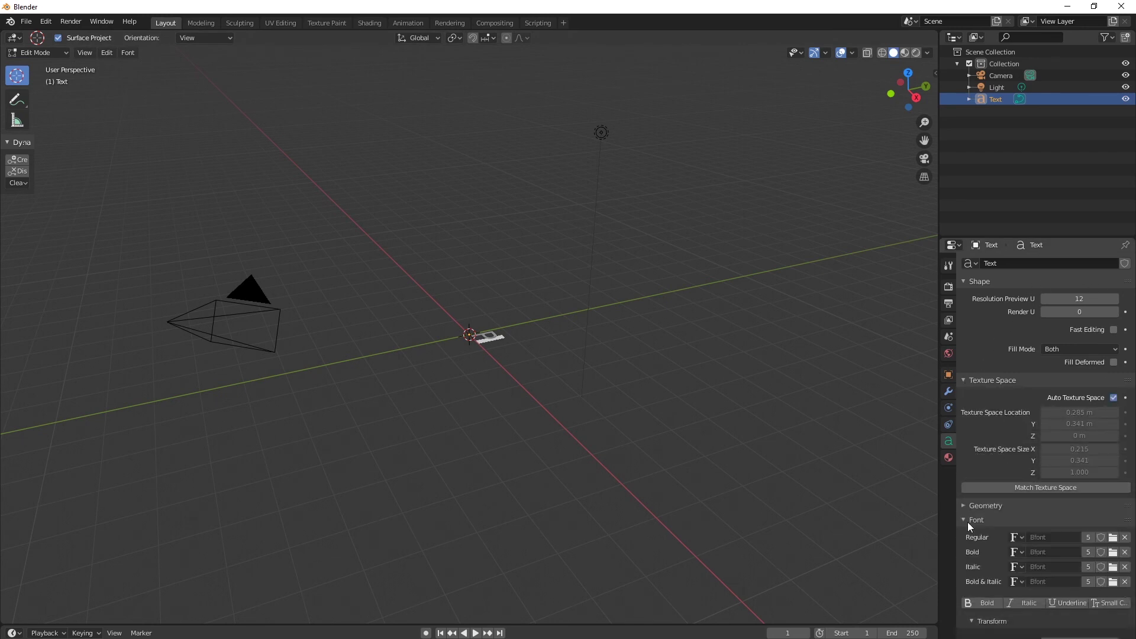
{"action": "left_click", "coordinate": [1112, 538]}
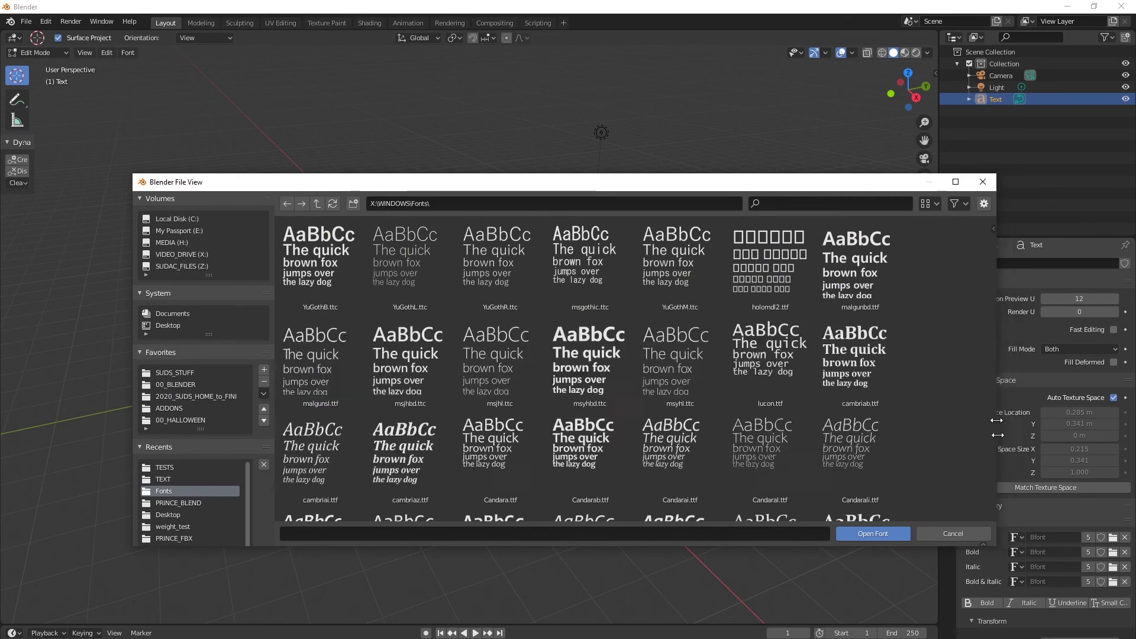
{"action": "left_click_drag", "start_coordinate": [1011, 242], "coordinate": [1010, 523]}
{"action": "left_click", "coordinate": [940, 369]}
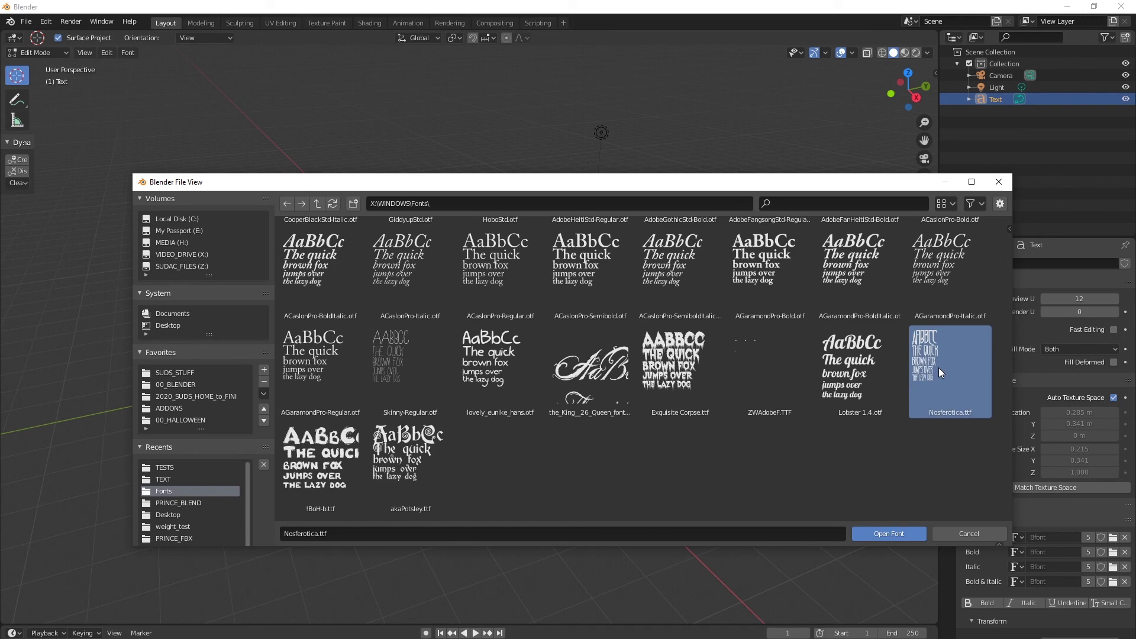
{"action": "left_click", "coordinate": [907, 534]}
Give the letter P an extrusion of 0.12 m and return to Object Mode
{"action": "middle_click_drag", "start_coordinate": [583, 324], "coordinate": [558, 337]}
{"action": "scroll", "coordinate": [607, 308], "scroll_direction": "up", "scroll_amount": 5}
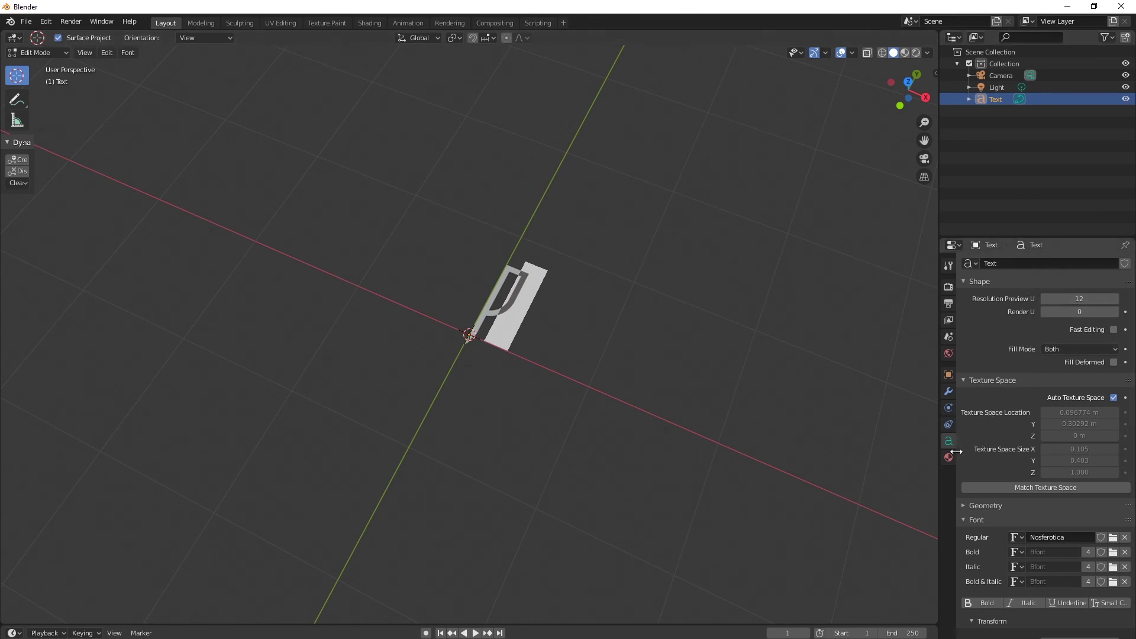
{"action": "left_click", "coordinate": [965, 506]}
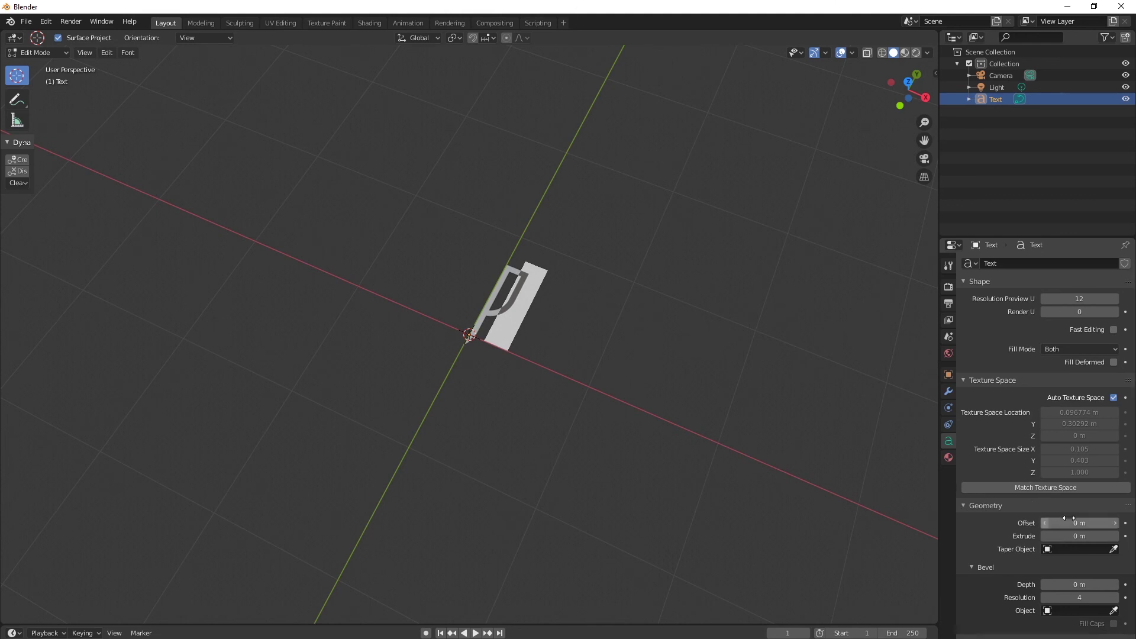
{"action": "mouse_move", "coordinate": [1074, 536]}
{"action": "left_mouse_down"}
{"action": "mouse_move", "coordinate": [1089, 536]}
{"action": "mouse_move", "coordinate": [1075, 537]}
{"action": "left_mouse_up"}
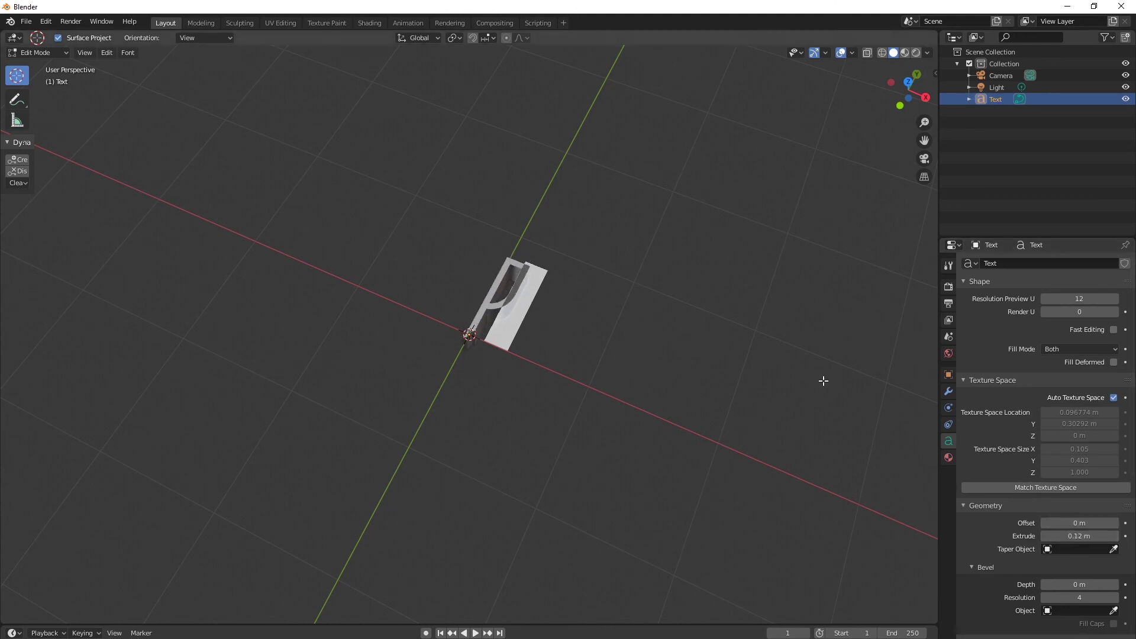
{"action": "left_click", "coordinate": [38, 53]}
{"action": "left_click", "coordinate": [52, 67]}
Move the letter P slightly along the positive Y axis, away from the 3D cursor
{"action": "middle_click_drag", "start_coordinate": [120, 81], "coordinate": [442, 238]}
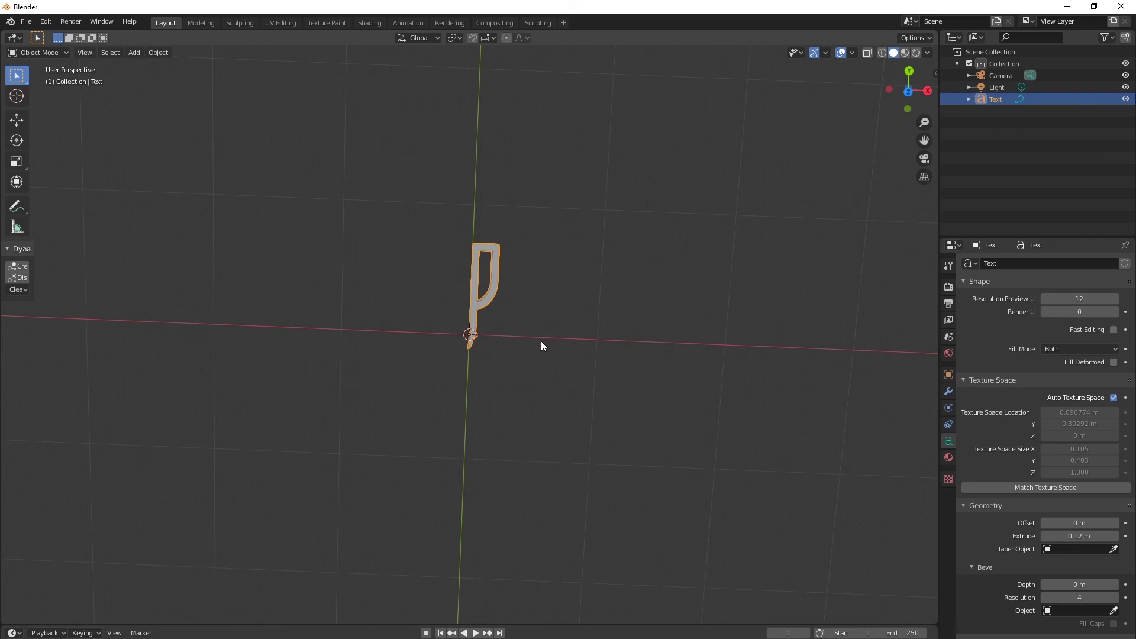
{"action": "key", "text": "g"}
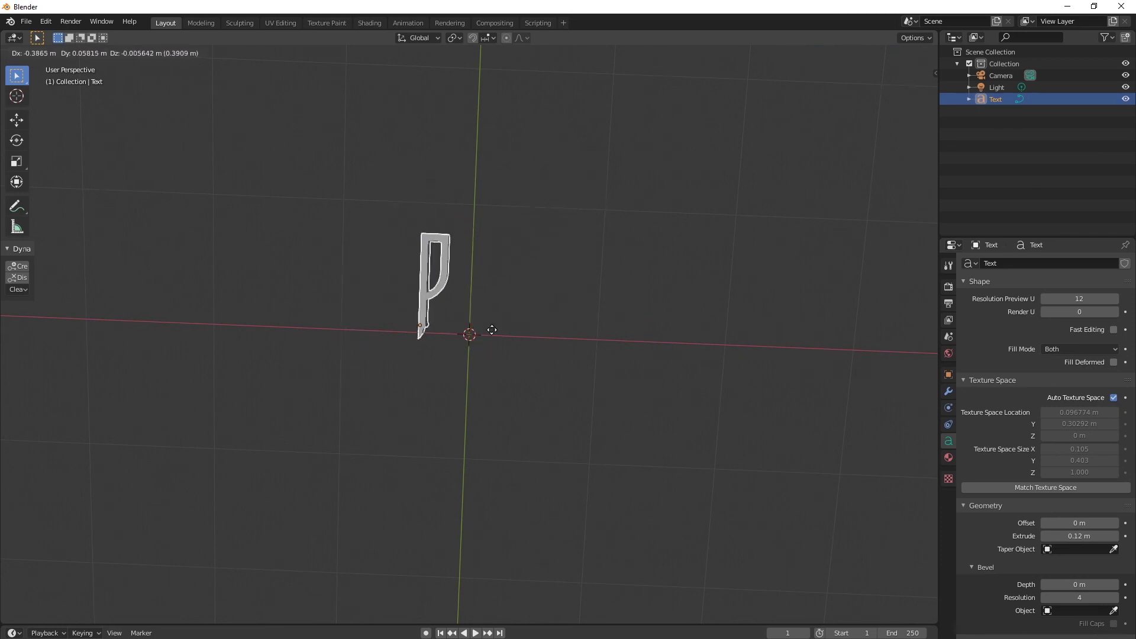
{"action": "left_click", "coordinate": [520, 329]}
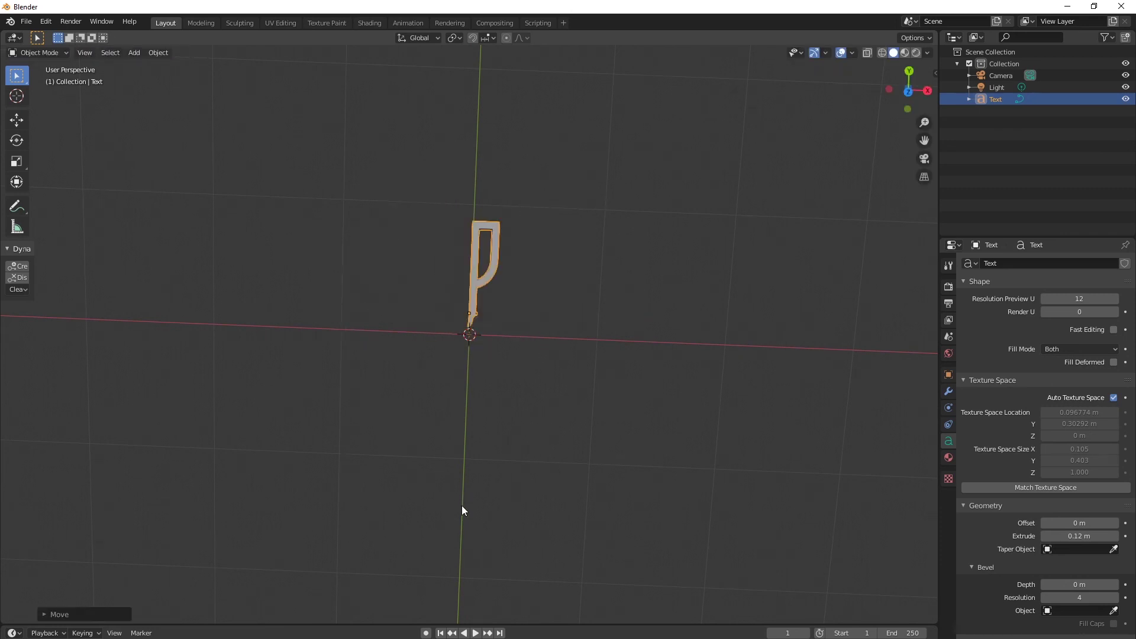